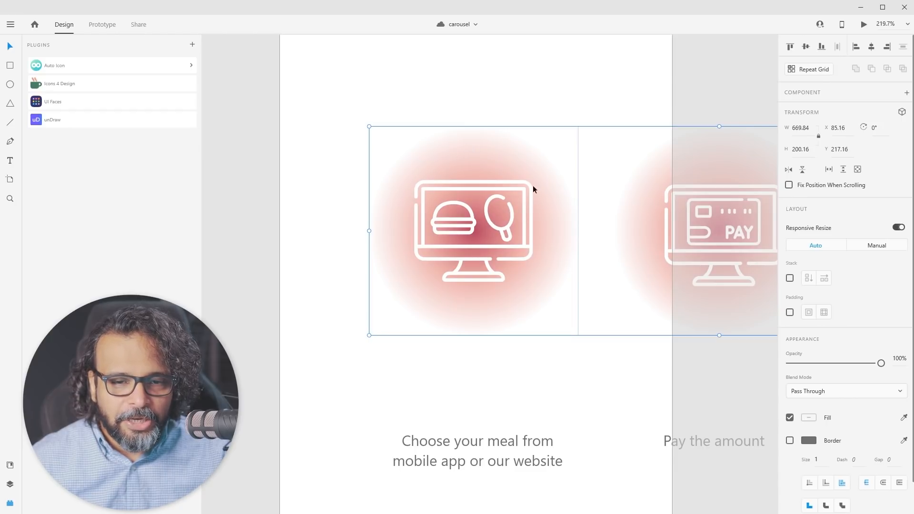
Try sliding the icon group left to centre the payment and delivery icons in turn, and undo both moves
{"action": "scroll", "coordinate": [416, 260], "scroll_direction": "down", "scroll_amount": 2}
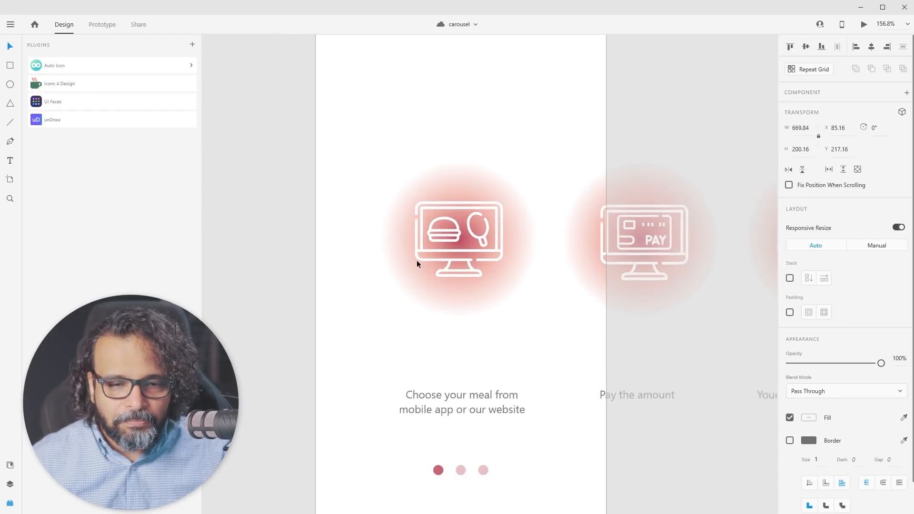
{"action": "left_click_drag", "start_coordinate": [514, 303], "coordinate": [461, 271]}
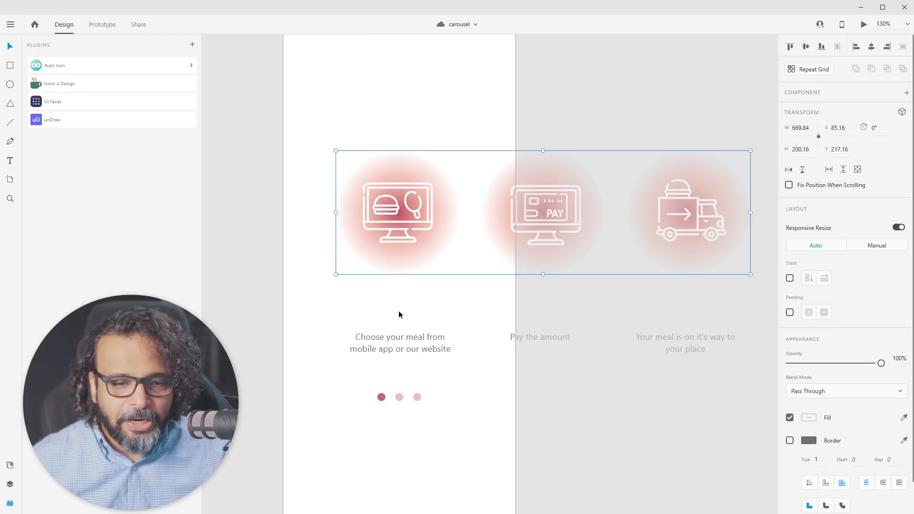
{"action": "left_click_drag", "start_coordinate": [533, 205], "coordinate": [388, 205]}
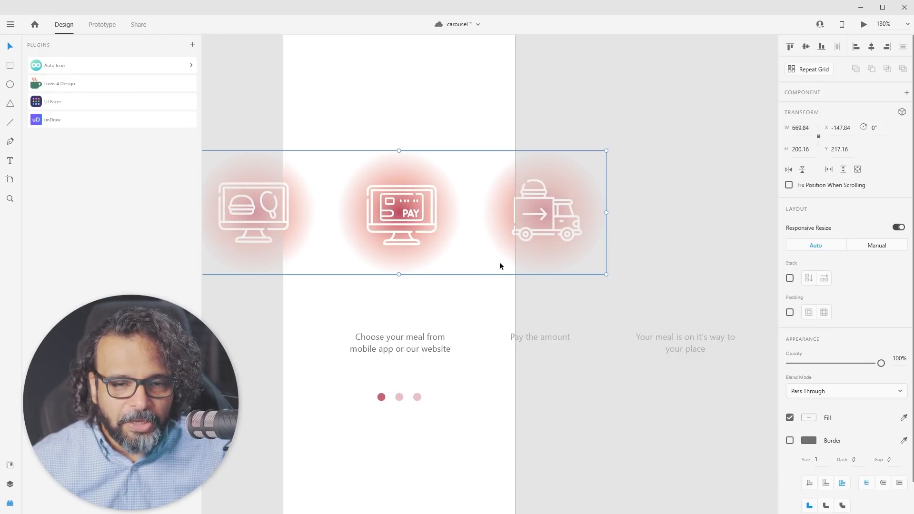
{"action": "left_click_drag", "start_coordinate": [538, 224], "coordinate": [395, 221]}
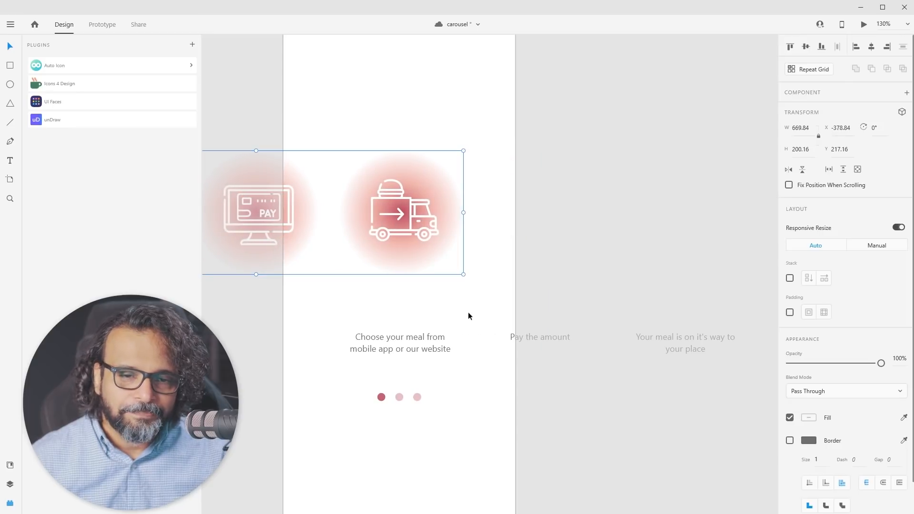
{"action": "key", "text": "ctrl+z"}
{"action": "key", "text": "ctrl+z"}
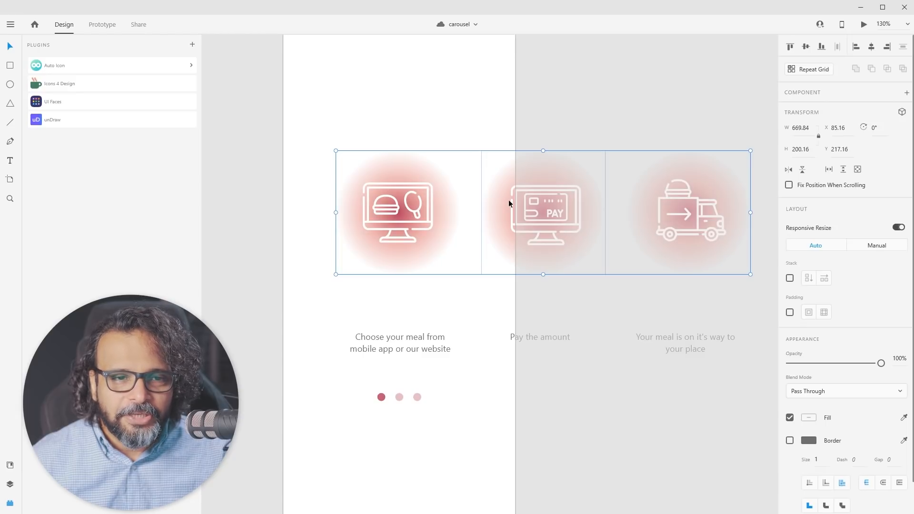
Rename Group 10, which holds the three icons, as Carousel in the layer list
{"action": "left_click", "coordinate": [10, 485]}
{"action": "left_click", "coordinate": [32, 142]}
{"action": "left_click", "coordinate": [31, 81]}
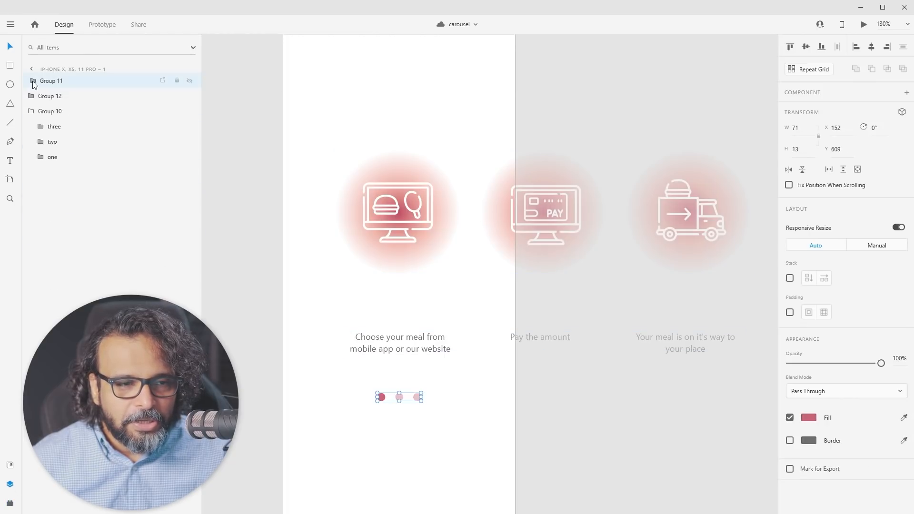
{"action": "left_click", "coordinate": [31, 111]}
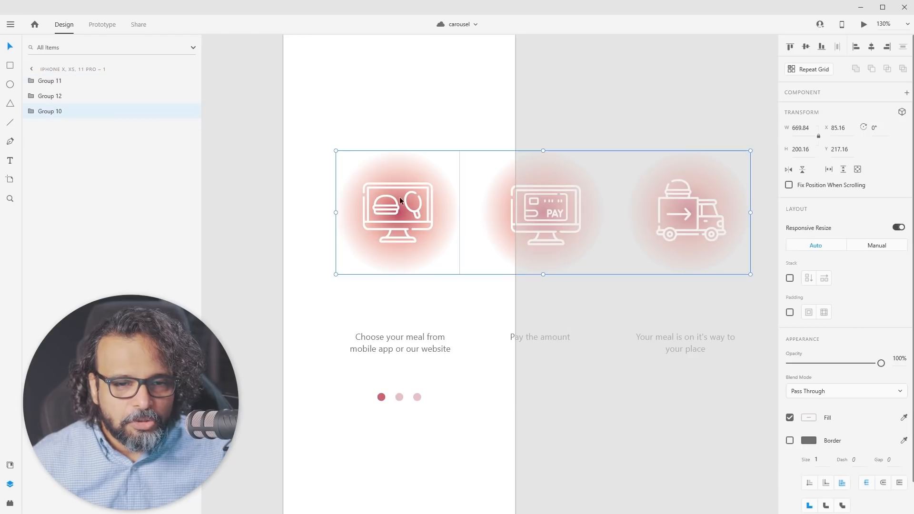
{"action": "double_click", "coordinate": [57, 113]}
{"action": "type", "text": "Carousa"}
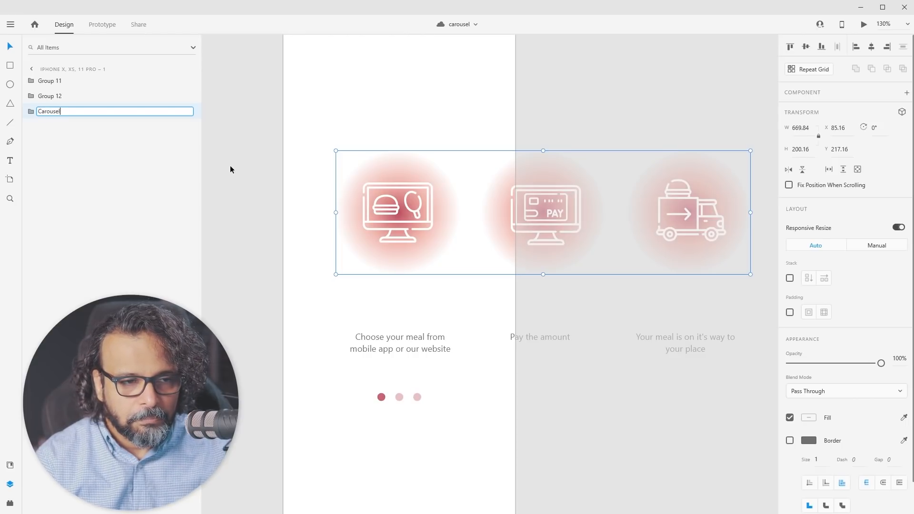
{"action": "key", "text": "Return"}
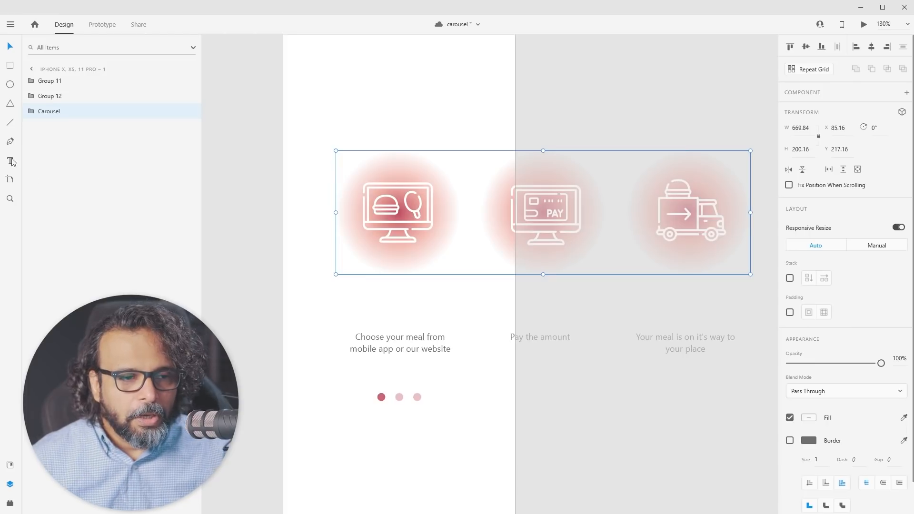
Examine the Carousel group's sub-groups one, two and three and which icon on the artboard each one holds
{"action": "left_click", "coordinate": [32, 111]}
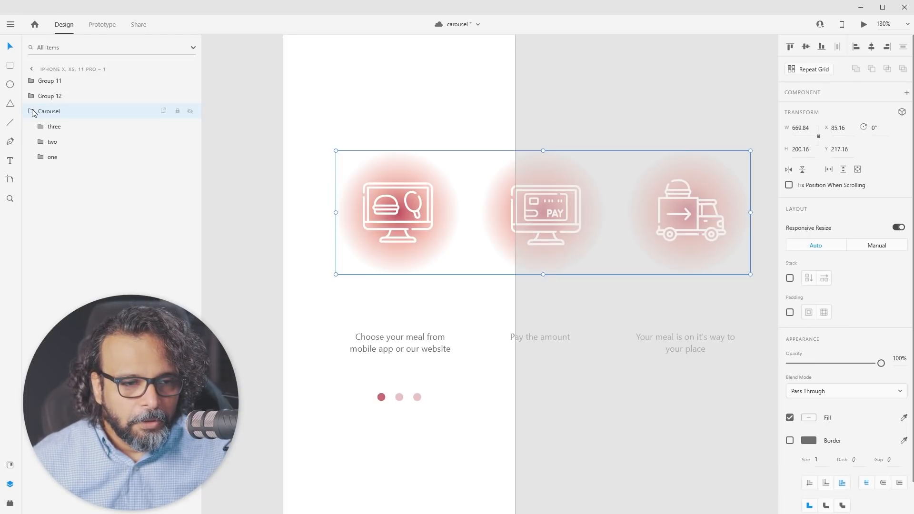
{"action": "left_click", "coordinate": [52, 157]}
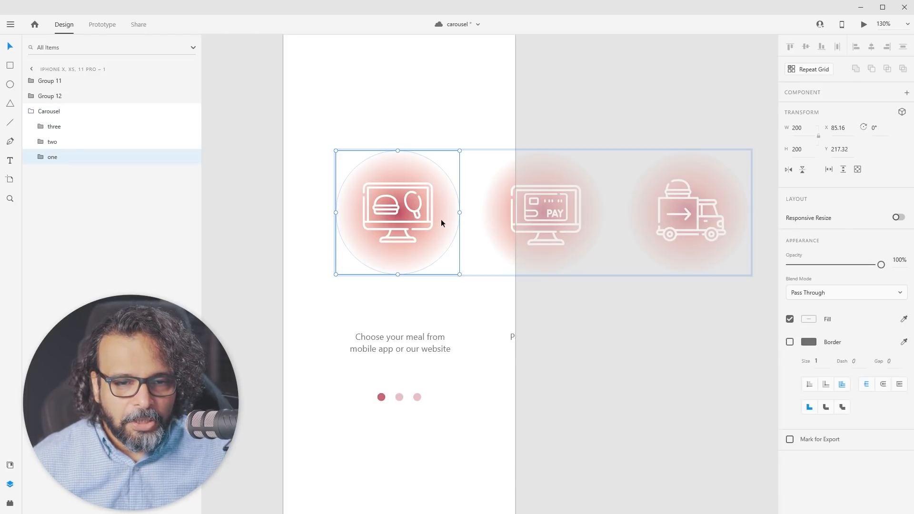
{"action": "left_click", "coordinate": [542, 221]}
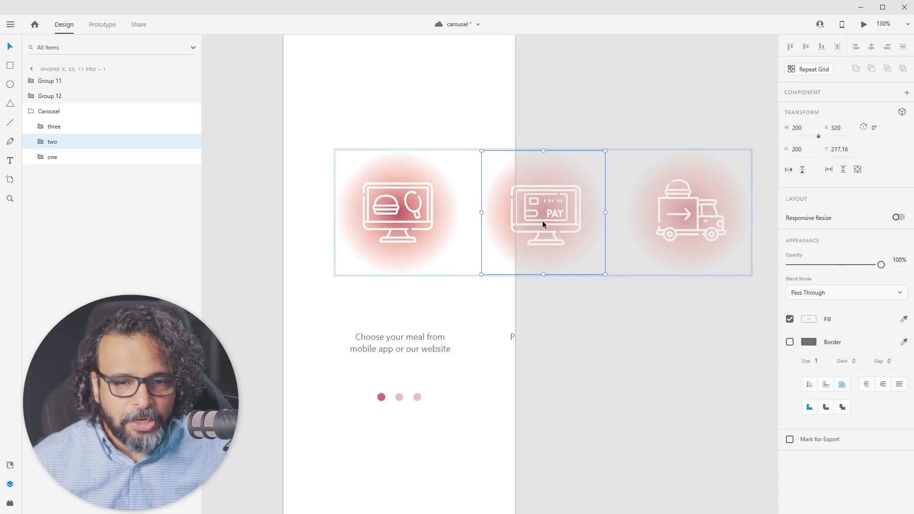
{"action": "left_click", "coordinate": [679, 222]}
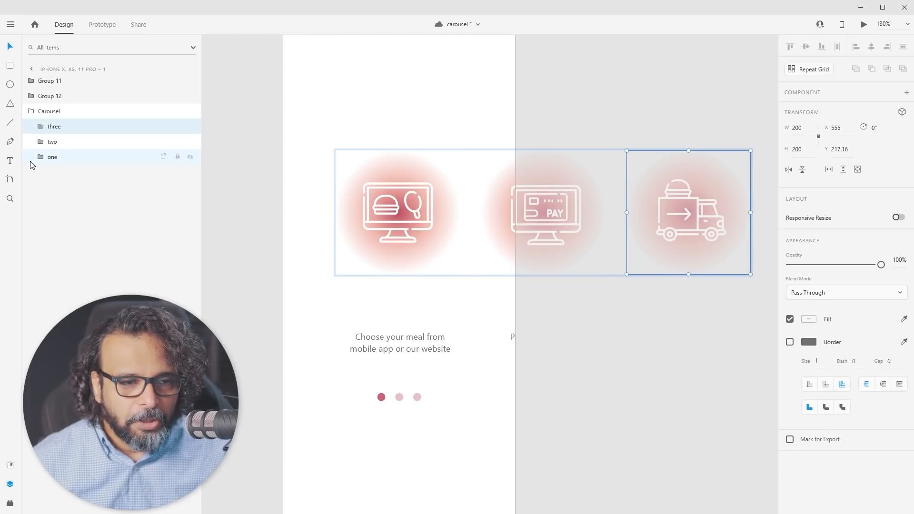
{"action": "left_click", "coordinate": [54, 157]}
{"action": "left_click", "coordinate": [56, 142]}
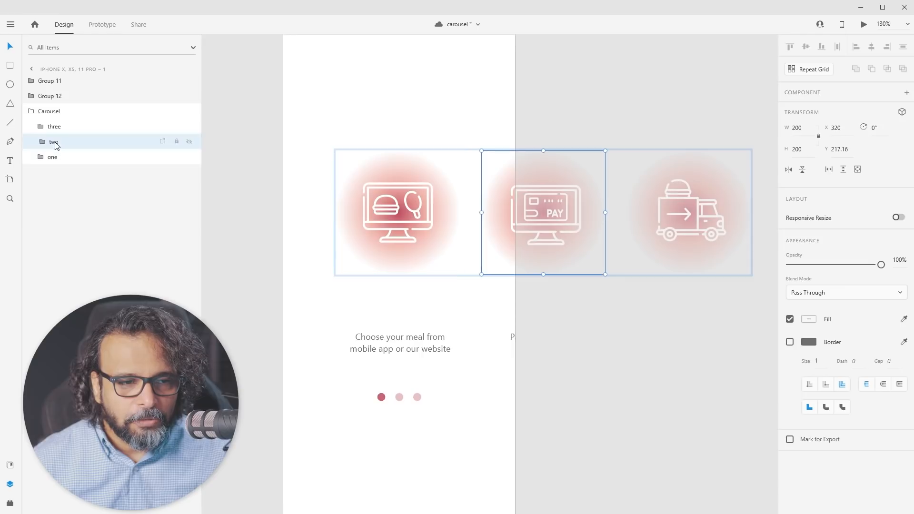
{"action": "left_click", "coordinate": [58, 127]}
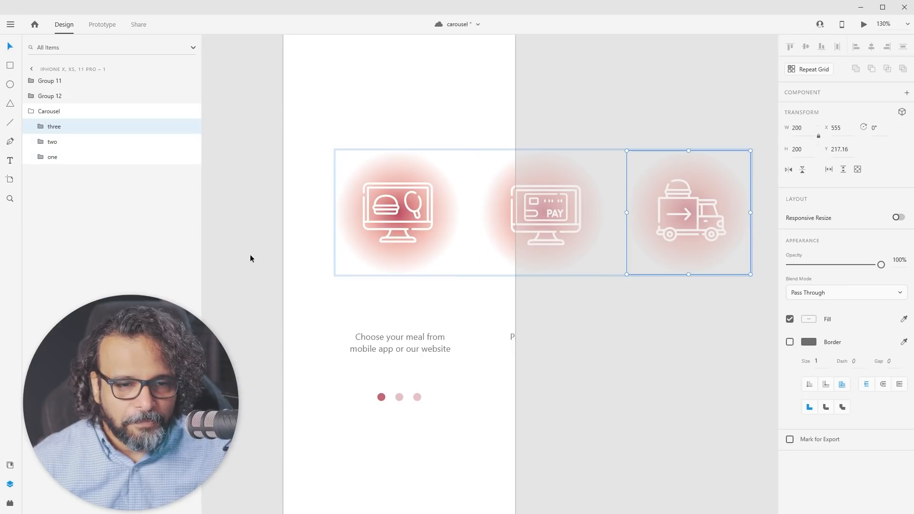
{"action": "left_click", "coordinate": [270, 253]}
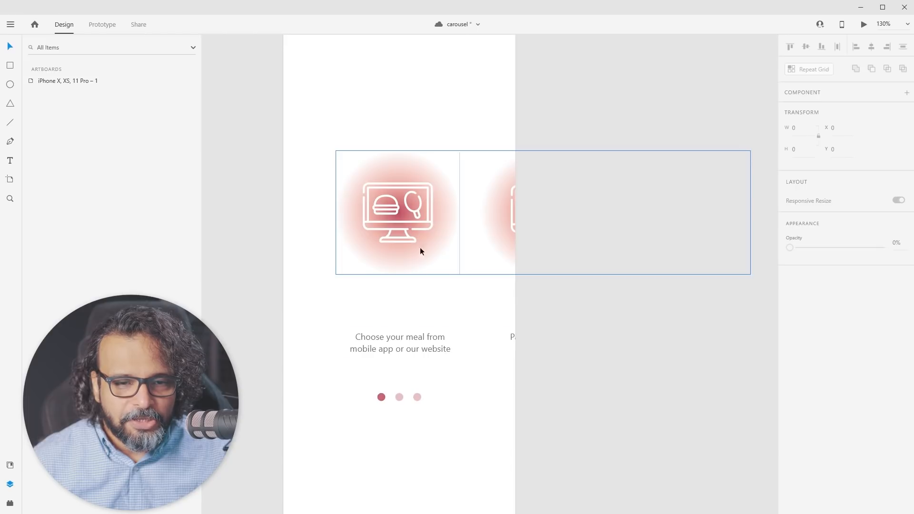
{"action": "left_click", "coordinate": [405, 208]}
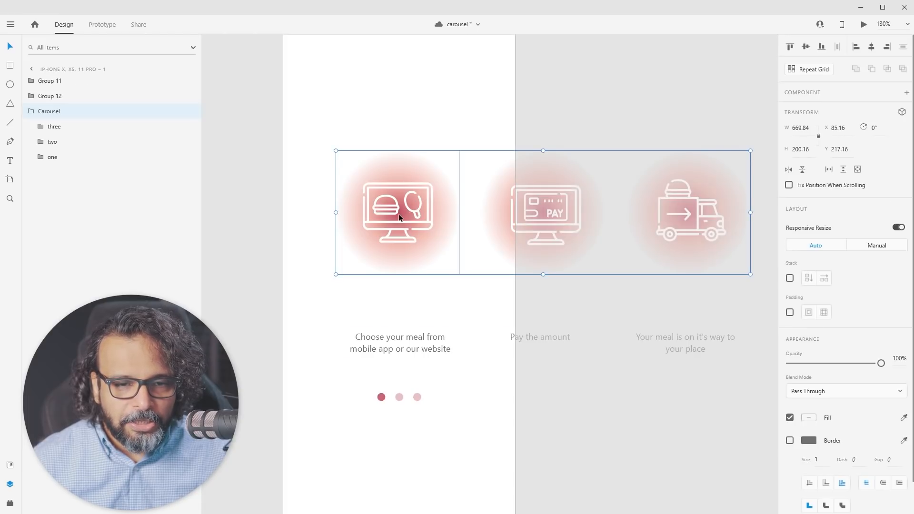
{"action": "double_click", "coordinate": [411, 207]}
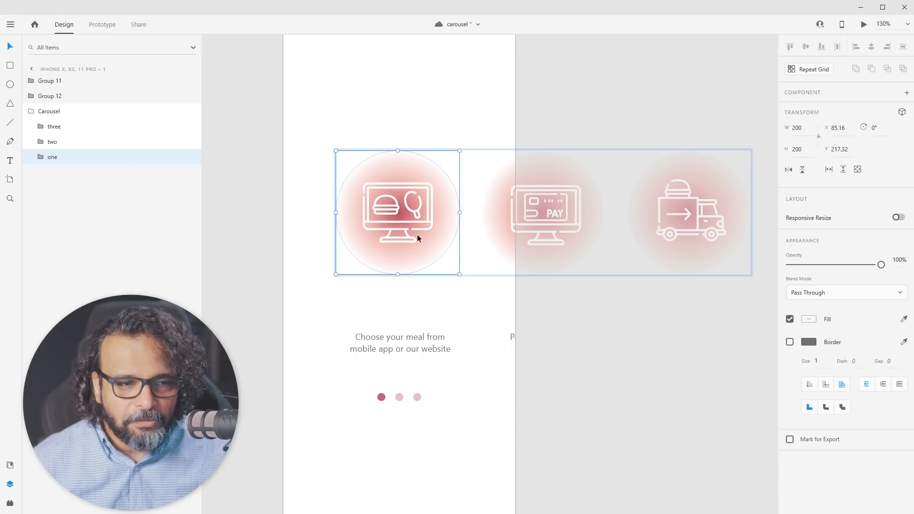
{"action": "left_click", "coordinate": [97, 143]}
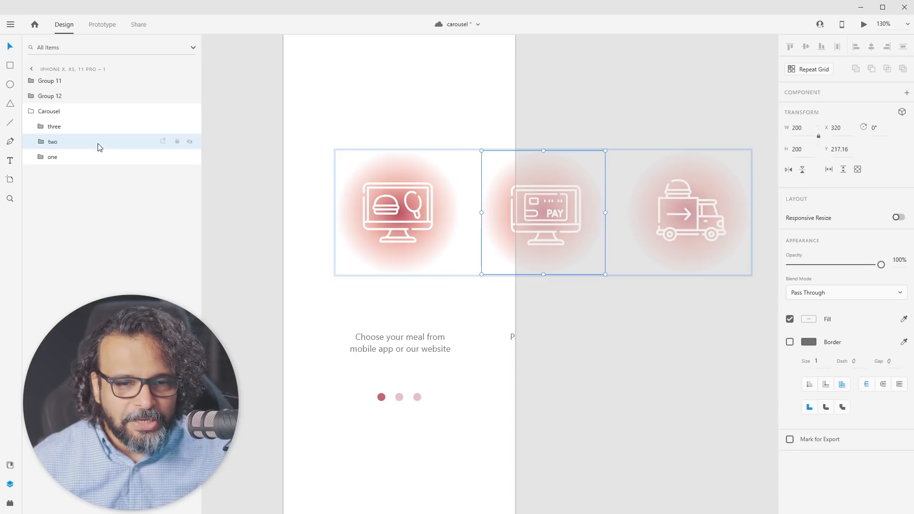
{"action": "left_click", "coordinate": [88, 131]}
{"action": "left_click", "coordinate": [89, 113]}
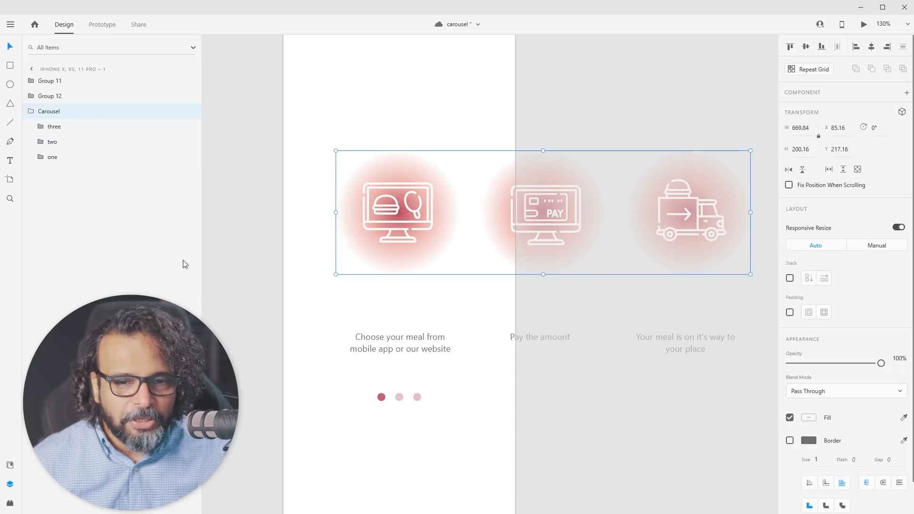
Try setting group one's width and height separately to 350 each, and undo both size changes
{"action": "left_click", "coordinate": [65, 158]}
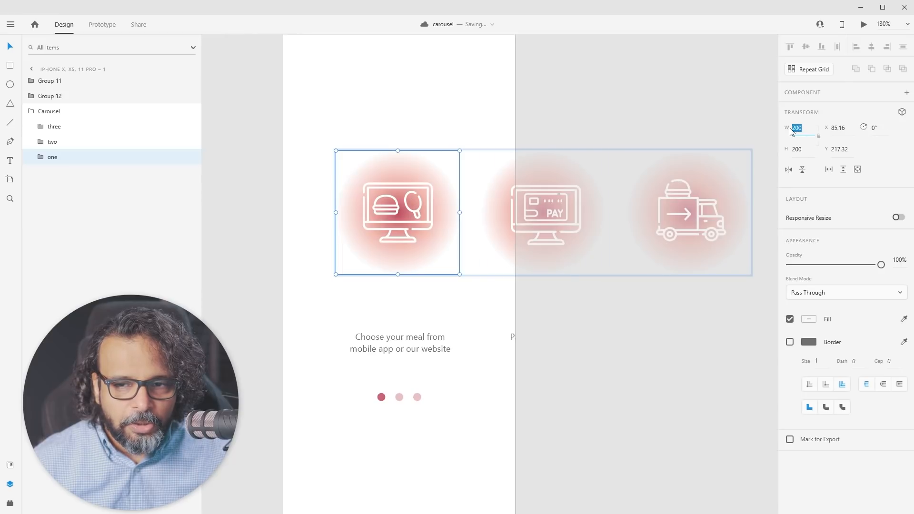
{"action": "left_click", "coordinate": [806, 149]}
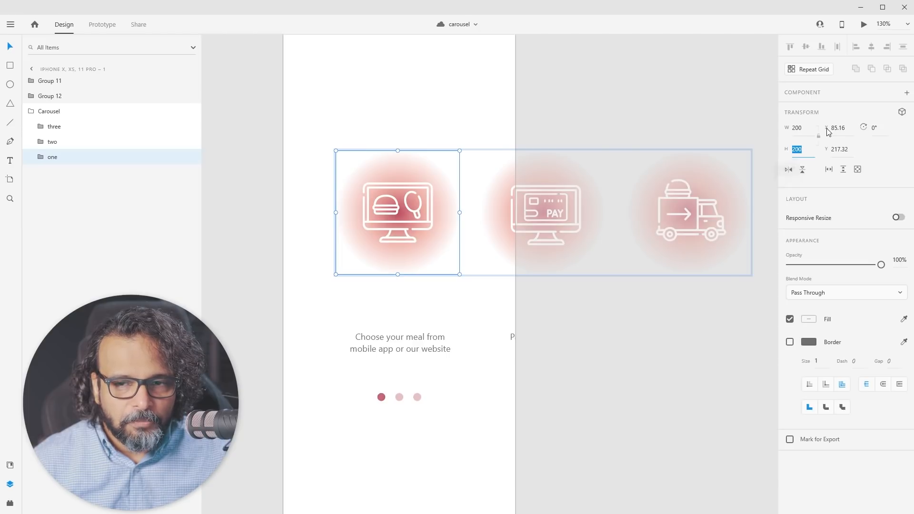
{"action": "left_click", "coordinate": [783, 128]}
{"action": "left_click", "coordinate": [806, 150]}
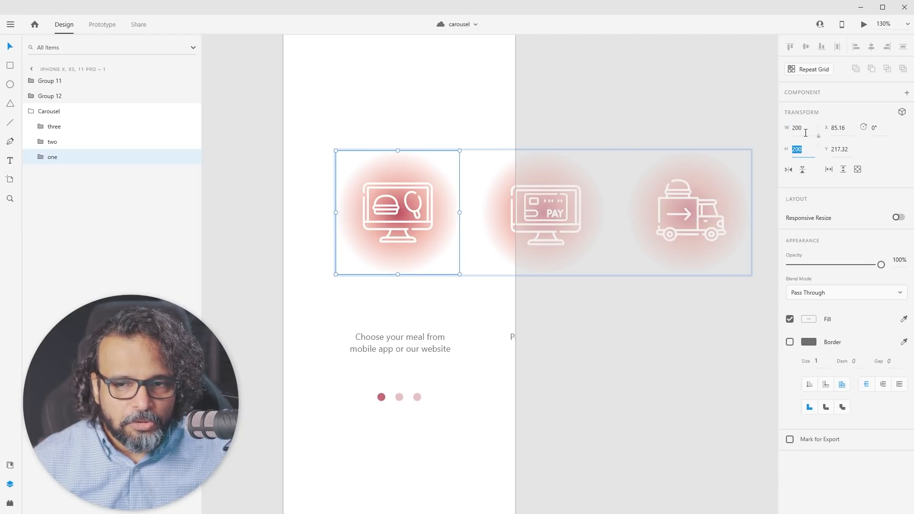
{"action": "left_click", "coordinate": [806, 128]}
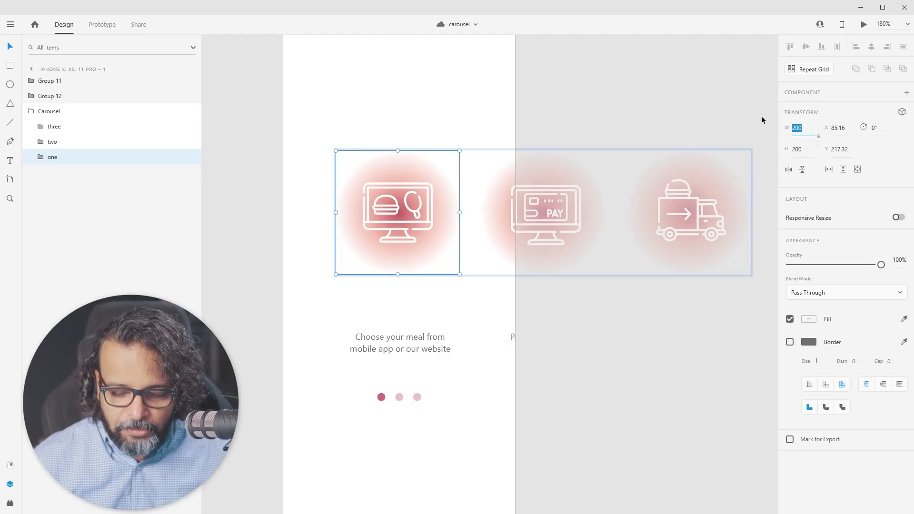
{"action": "type", "text": "350"}
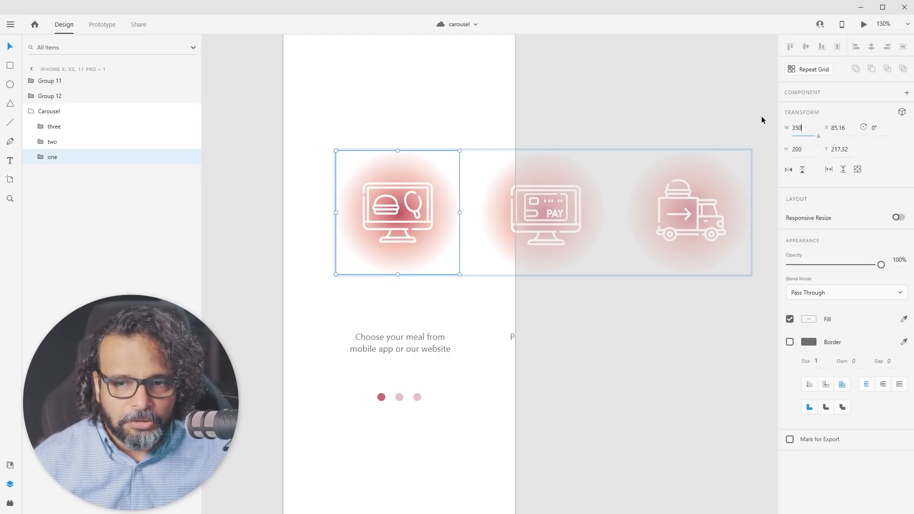
{"action": "key", "text": "Tab"}
{"action": "type", "text": "350"}
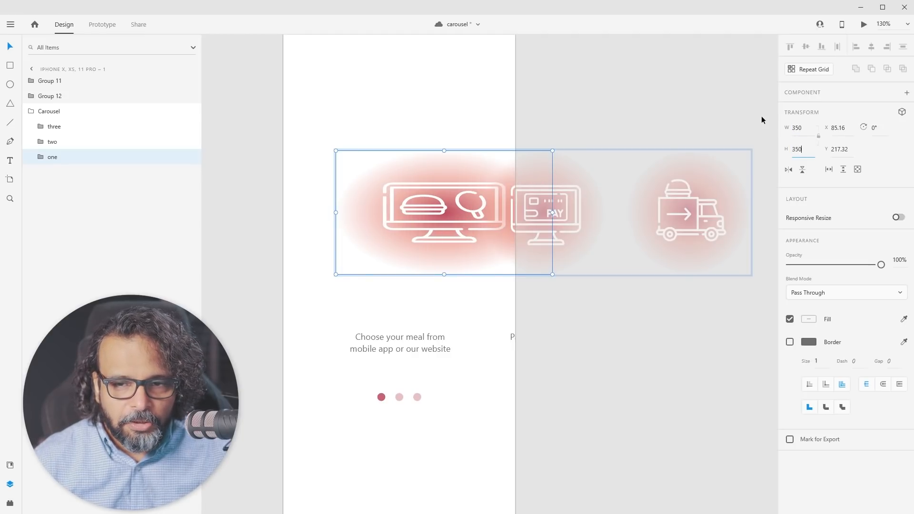
{"action": "key", "text": "Tab"}
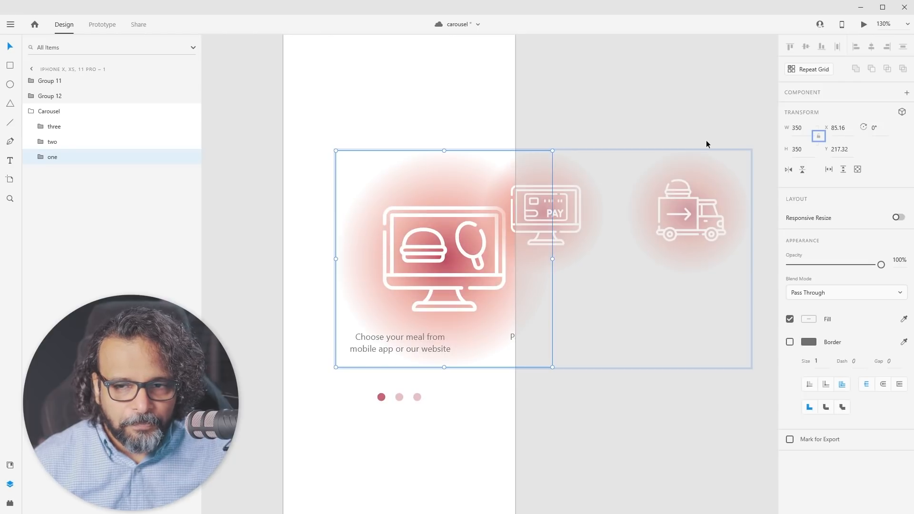
{"action": "key", "text": "ctrl+z"}
{"action": "key", "text": "ctrl+z"}
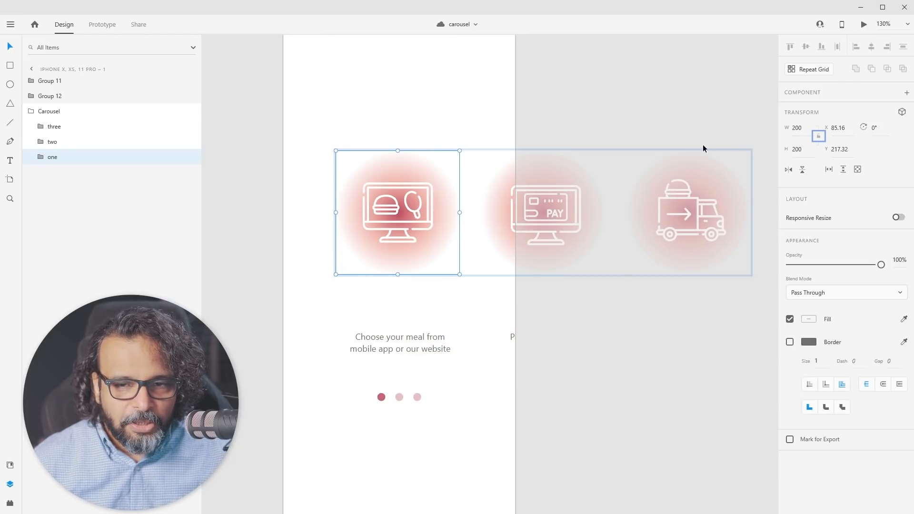
{"action": "left_click", "coordinate": [462, 316]}
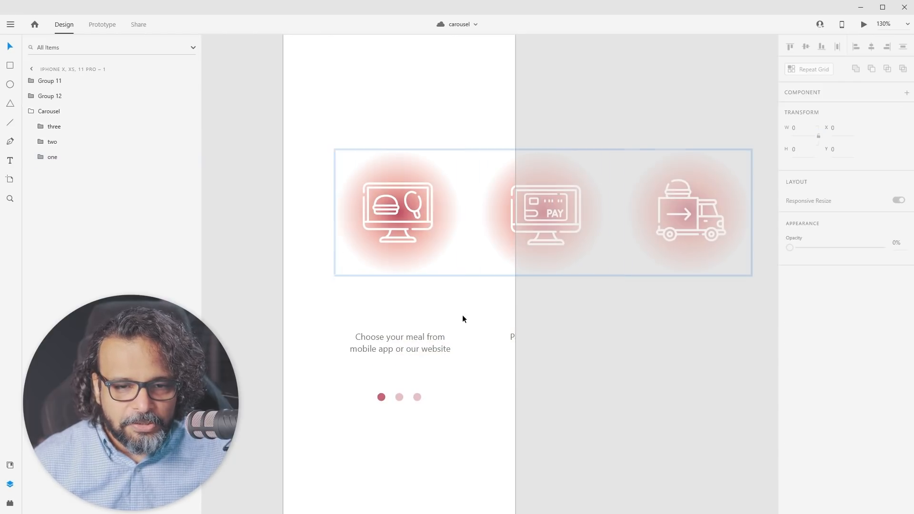
Lock the aspect ratio of group one, the meal-choice icon, and set its width to 350
{"action": "left_click", "coordinate": [70, 158]}
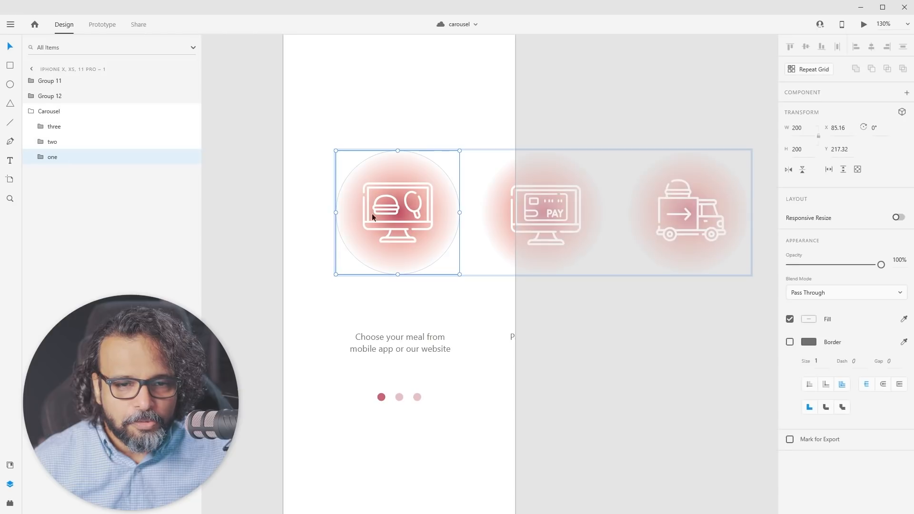
{"action": "left_click", "coordinate": [818, 139]}
{"action": "left_click", "coordinate": [795, 128]}
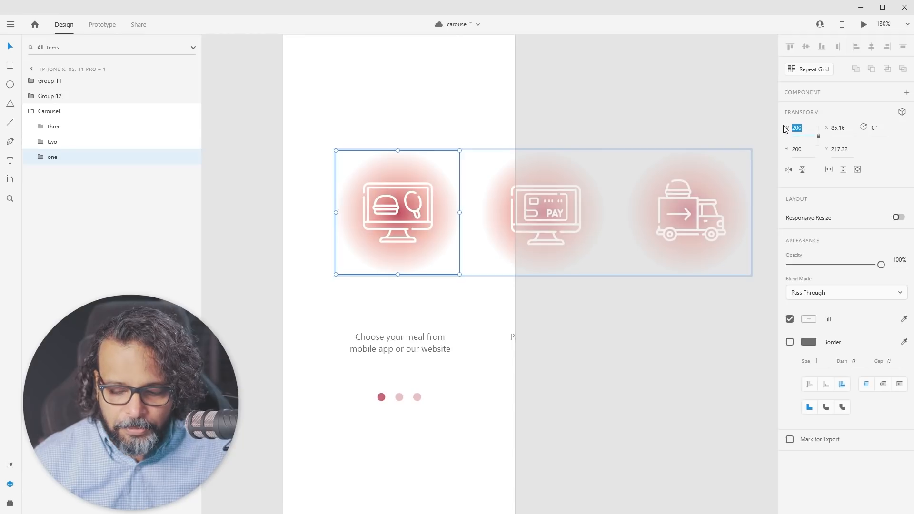
{"action": "type", "text": "350"}
{"action": "key", "text": "Return"}
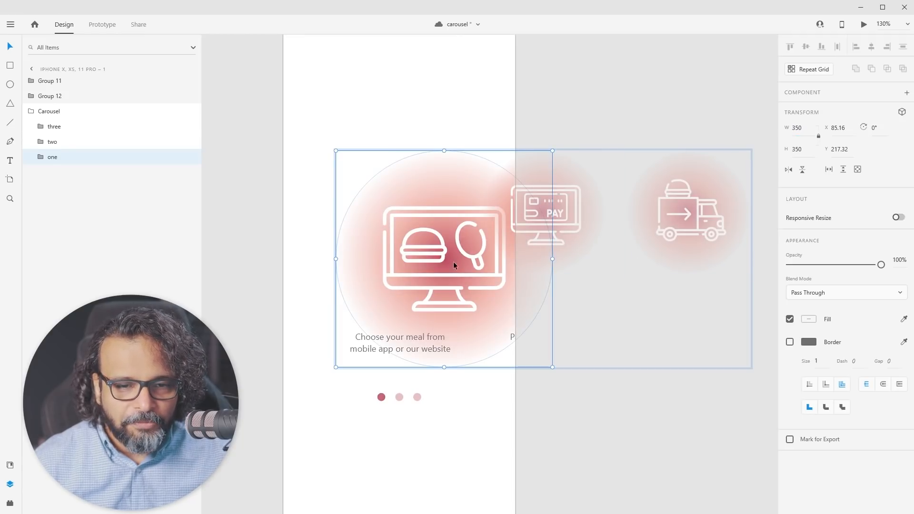
Move the enlarged meal-choice icon above its caption, centred on the artboard at about X 9, Y 150, and select the Carousel group
{"action": "left_click_drag", "start_coordinate": [445, 259], "coordinate": [422, 224]}
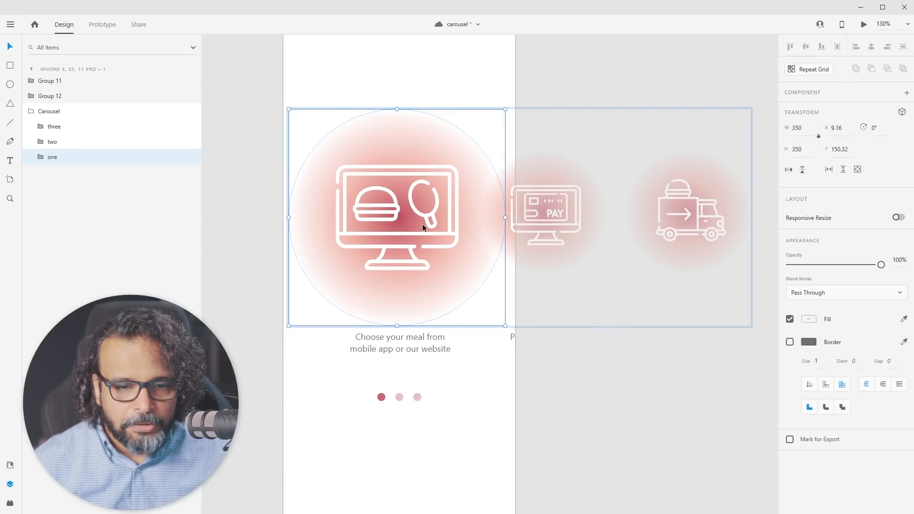
{"action": "left_click", "coordinate": [544, 388]}
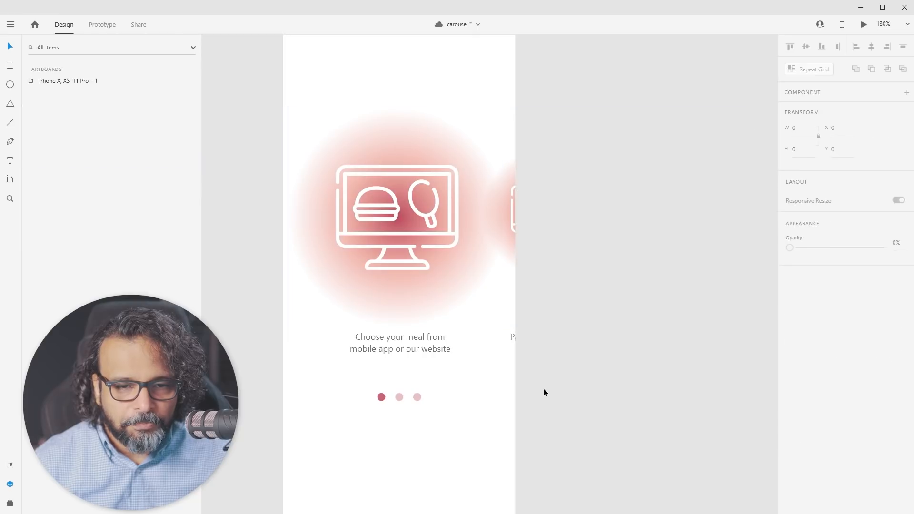
{"action": "left_click", "coordinate": [508, 244]}
{"action": "scroll", "coordinate": [508, 243], "scroll_direction": "down", "scroll_amount": 2}
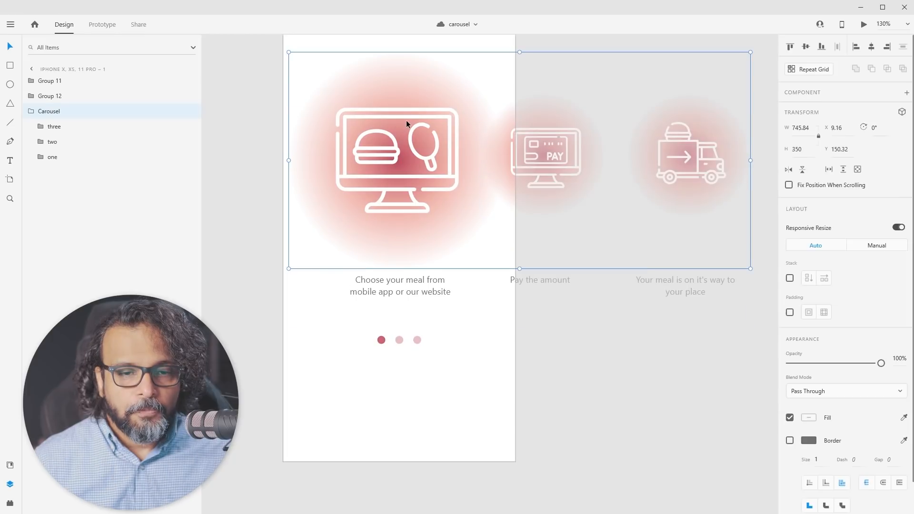
Rename the group holding the three captions below the icons as text
{"action": "left_click", "coordinate": [419, 293]}
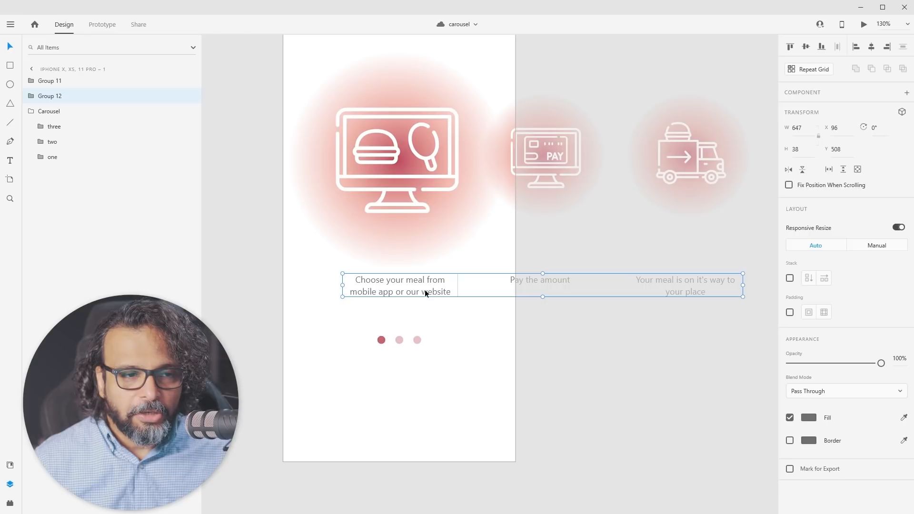
{"action": "double_click", "coordinate": [52, 97]}
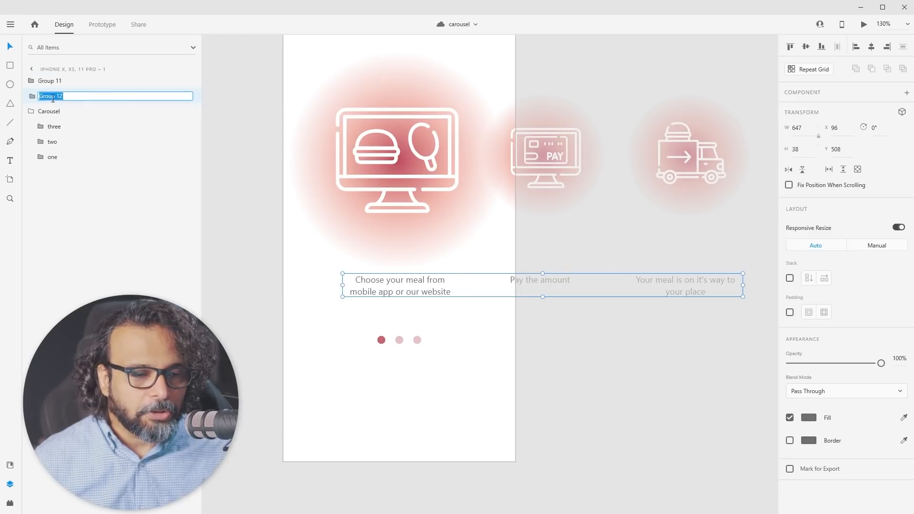
{"action": "type", "text": "text"}
{"action": "key", "text": "Return"}
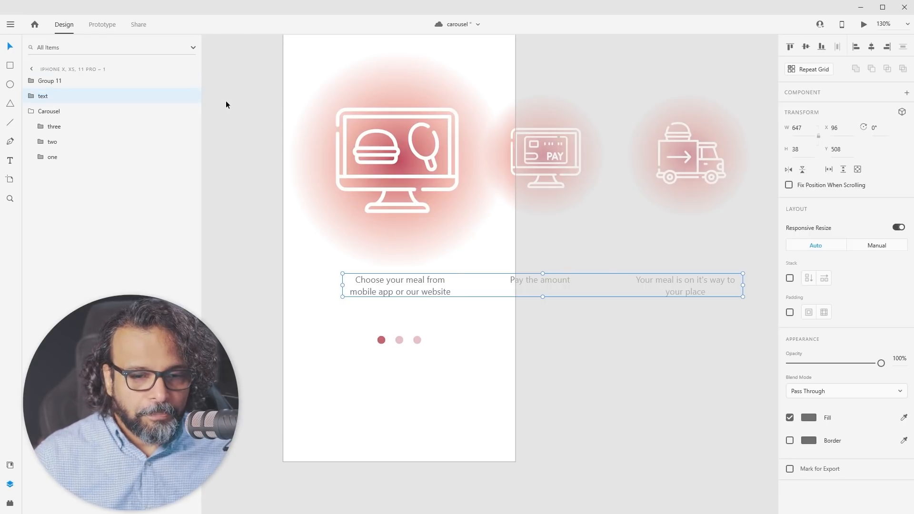
Rename the group of three pagination circles below the caption as dots
{"action": "left_click", "coordinate": [399, 341]}
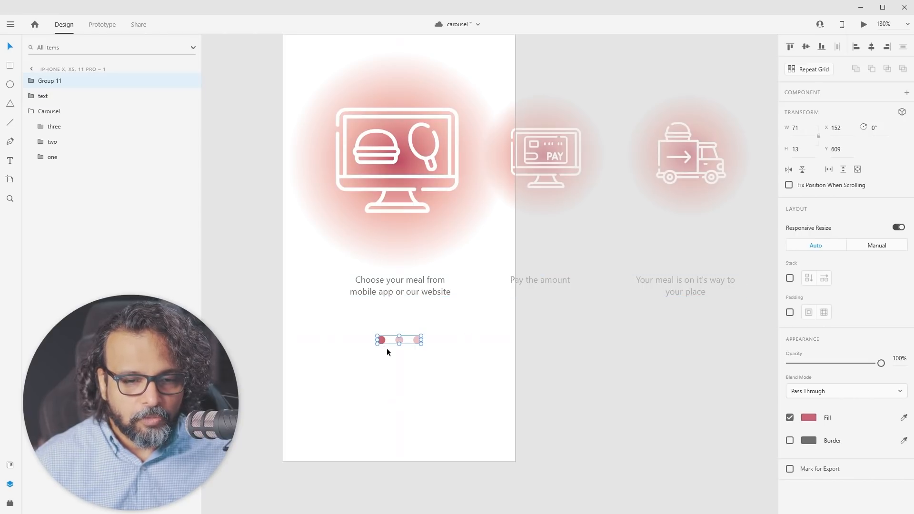
{"action": "scroll", "coordinate": [387, 348], "scroll_direction": "up", "scroll_amount": 5}
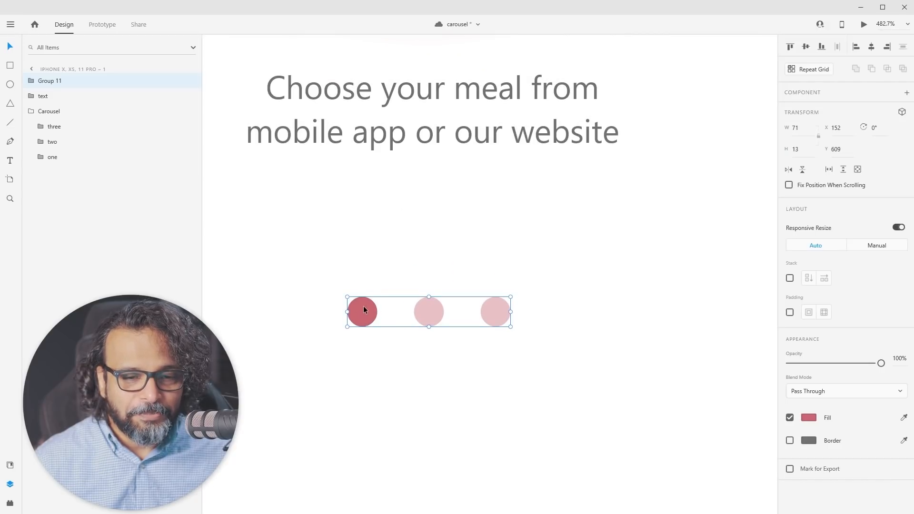
{"action": "double_click", "coordinate": [57, 81]}
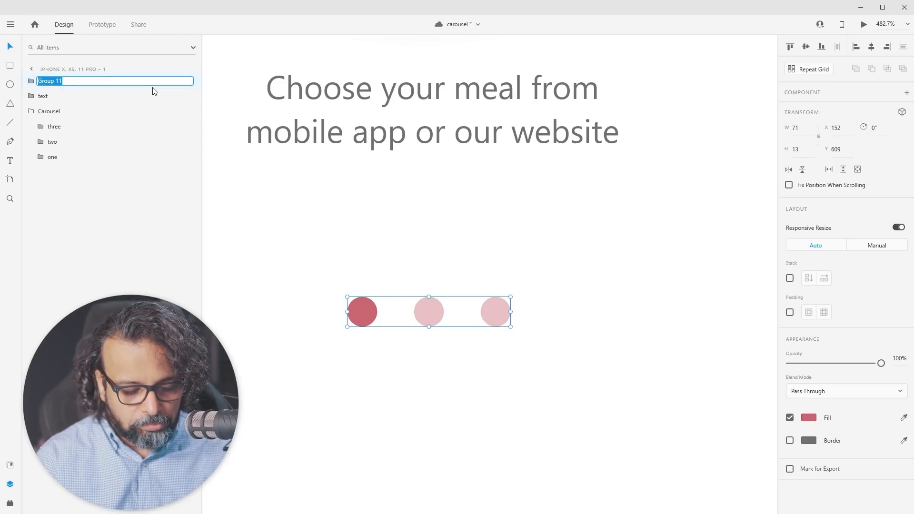
{"action": "type", "text": "don"}
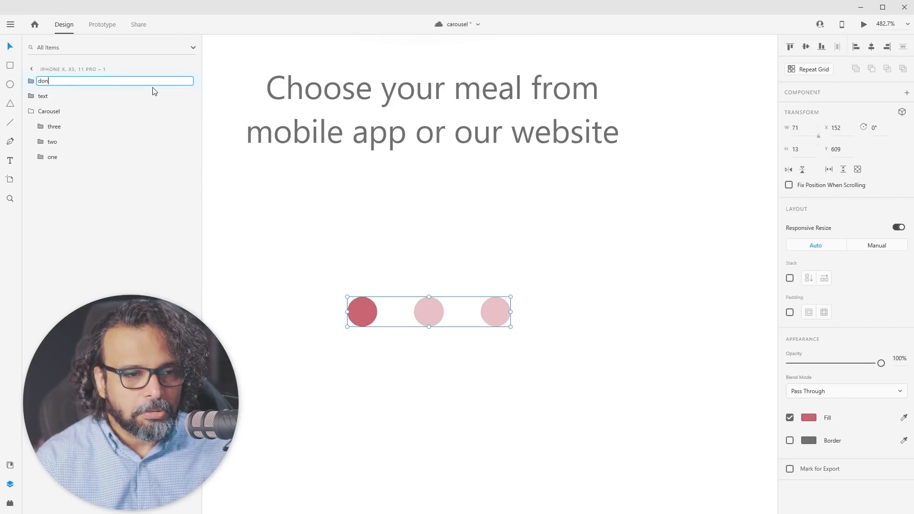
{"action": "type", "text": "s"}
{"action": "key", "text": "Return"}
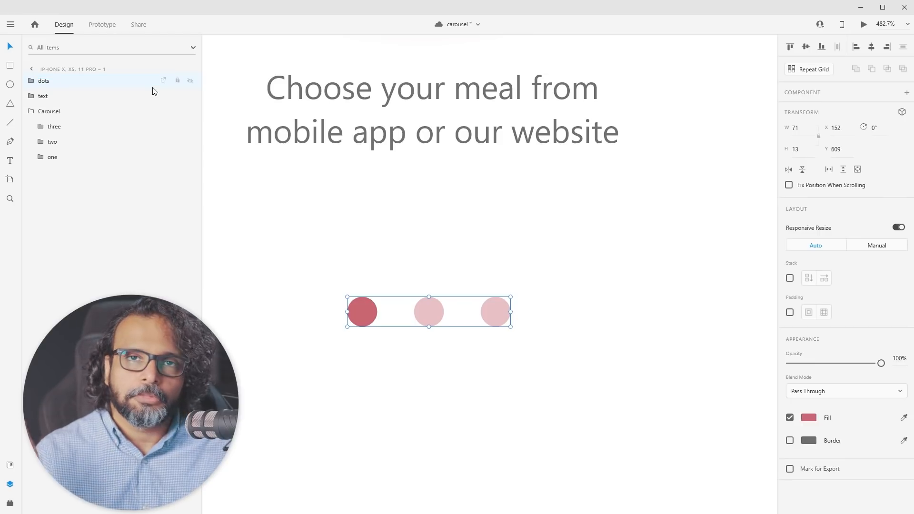
Examine the three circles inside the dots group and compare the opacity of the active dot with the other two
{"action": "left_click", "coordinate": [443, 403]}
{"action": "scroll", "coordinate": [448, 317], "scroll_direction": "down", "scroll_amount": 3}
{"action": "scroll", "coordinate": [433, 327], "scroll_direction": "up", "scroll_amount": 3}
{"action": "double_click", "coordinate": [395, 298]}
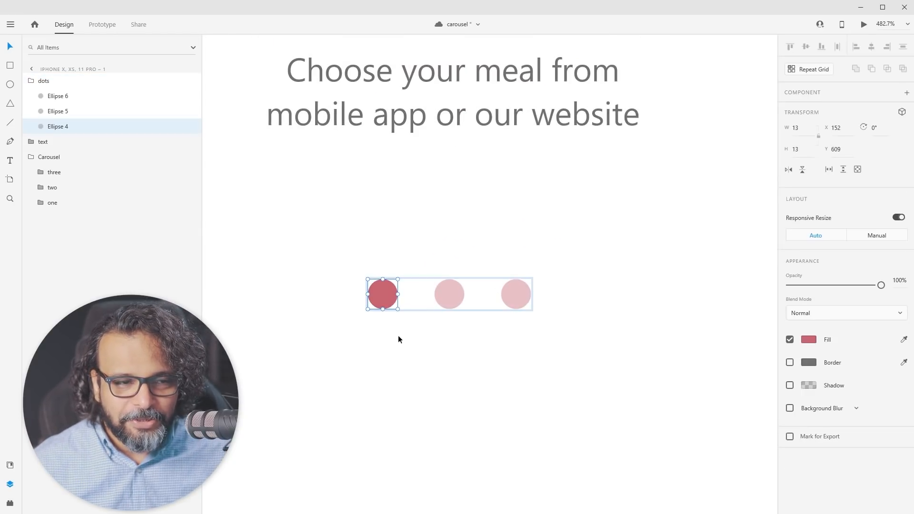
{"action": "left_click", "coordinate": [451, 298]}
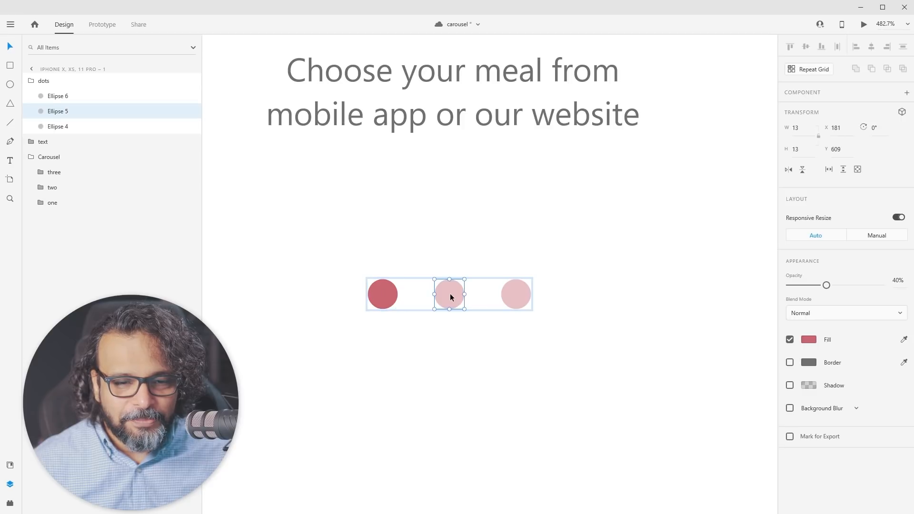
{"action": "left_click", "coordinate": [513, 302]}
{"action": "left_click", "coordinate": [388, 301]}
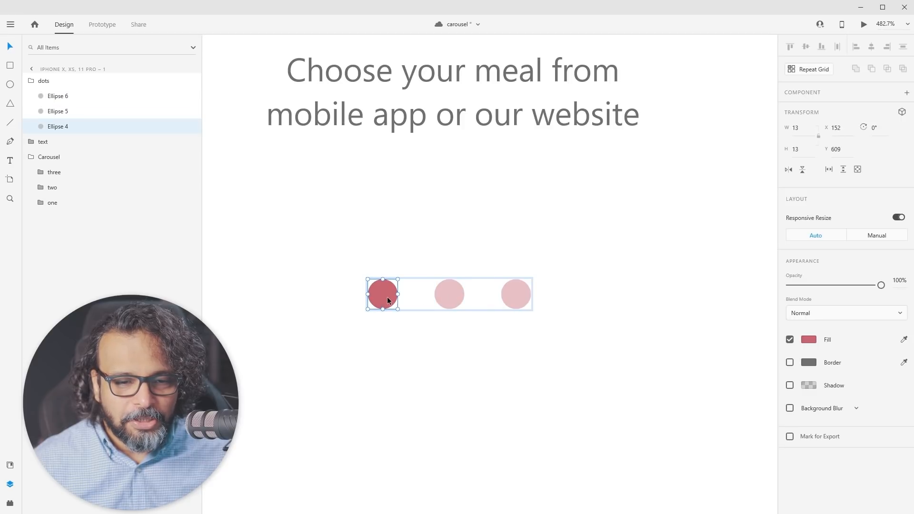
{"action": "scroll", "coordinate": [399, 285], "scroll_direction": "down", "scroll_amount": 6}
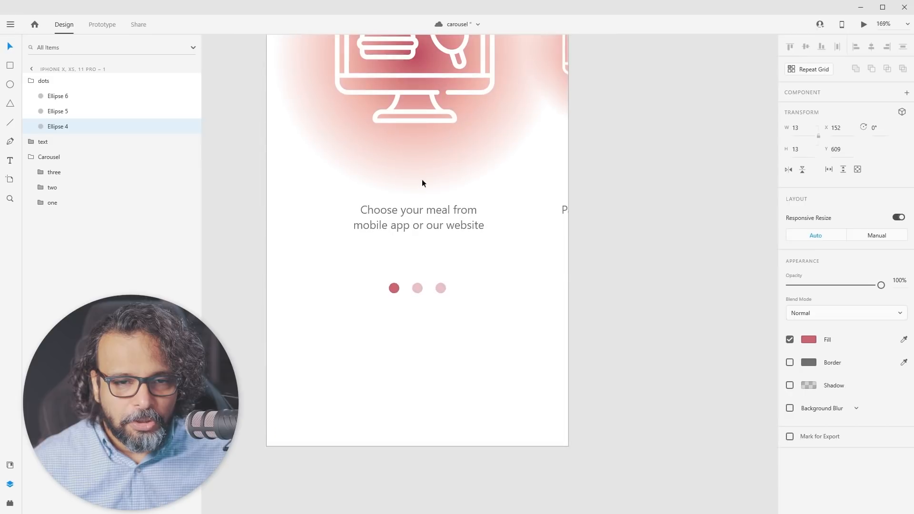
{"action": "scroll", "coordinate": [407, 293], "scroll_direction": "up", "scroll_amount": 7}
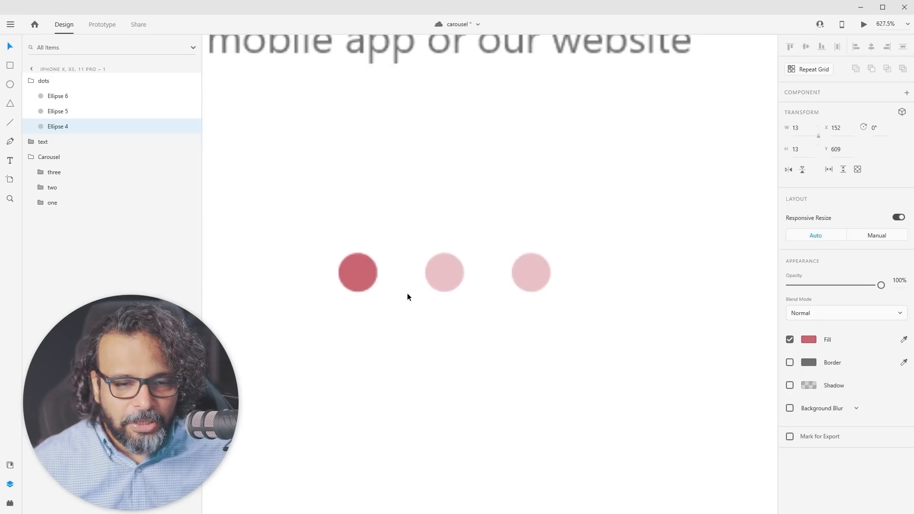
{"action": "left_click", "coordinate": [446, 277]}
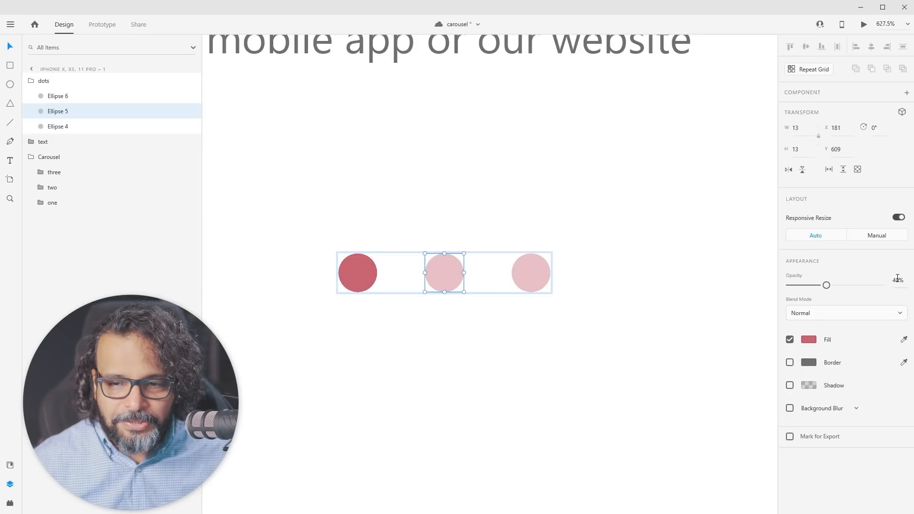
{"action": "left_click", "coordinate": [530, 274]}
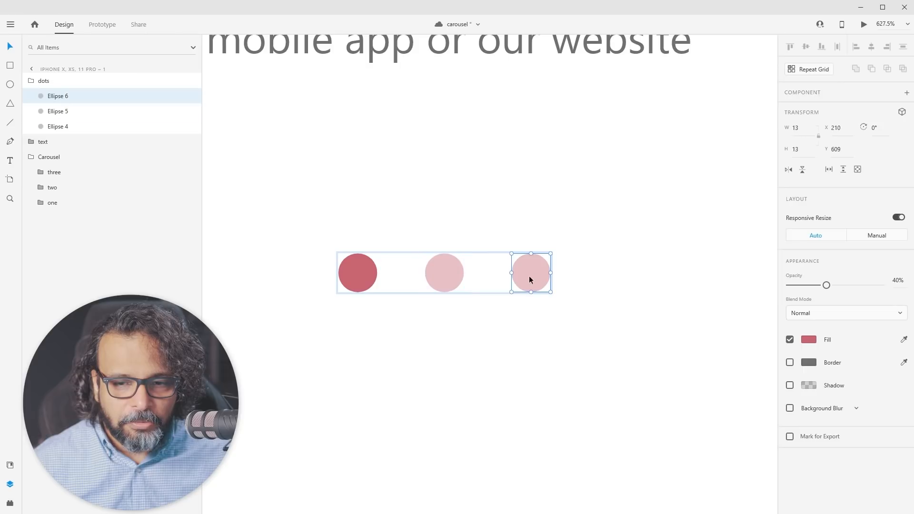
{"action": "left_click", "coordinate": [505, 351]}
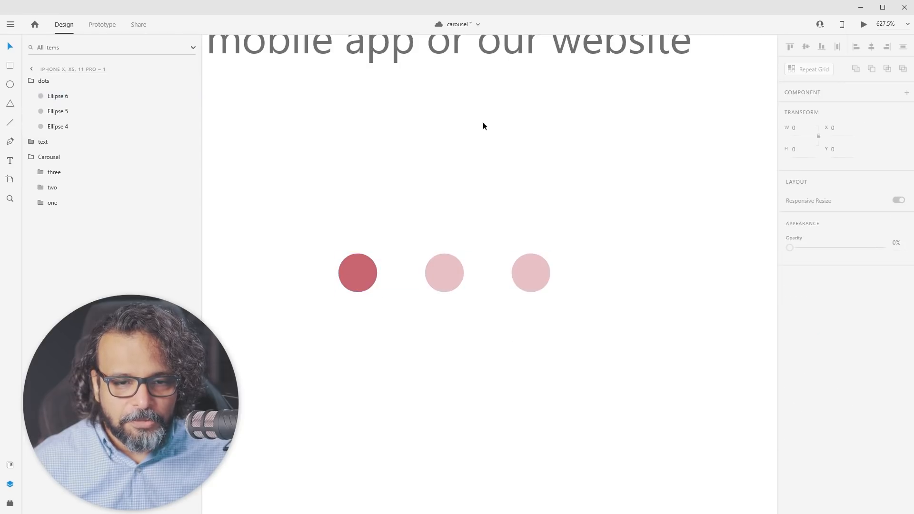
{"action": "double_click", "coordinate": [447, 273]}
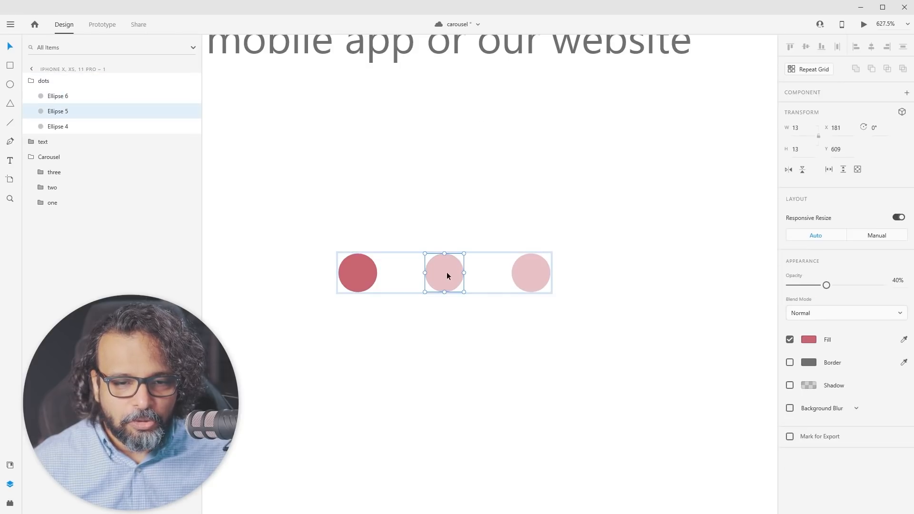
{"action": "left_click", "coordinate": [353, 279]}
{"action": "left_click", "coordinate": [394, 344]}
{"action": "key", "text": "ctrl+0"}
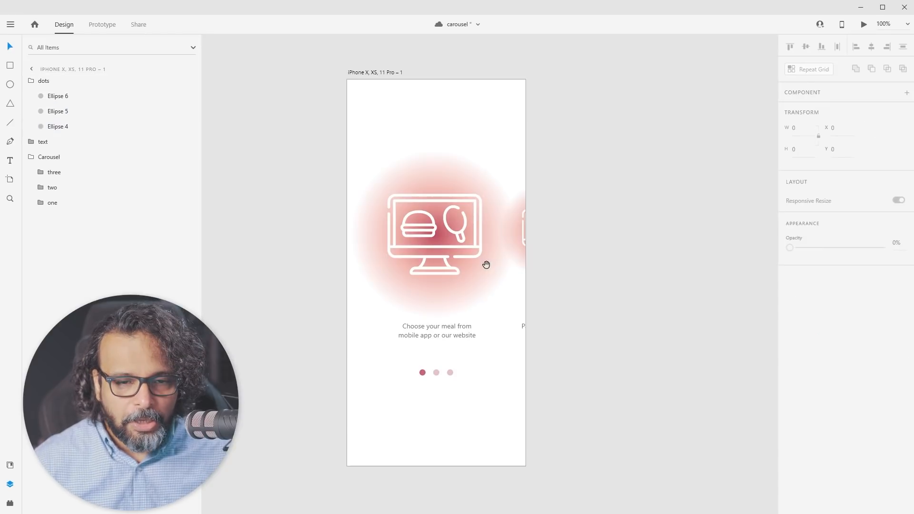
Compare the sizes of groups two and one, the payment and meal-choice icons, inside the Carousel group
{"action": "left_click", "coordinate": [425, 297]}
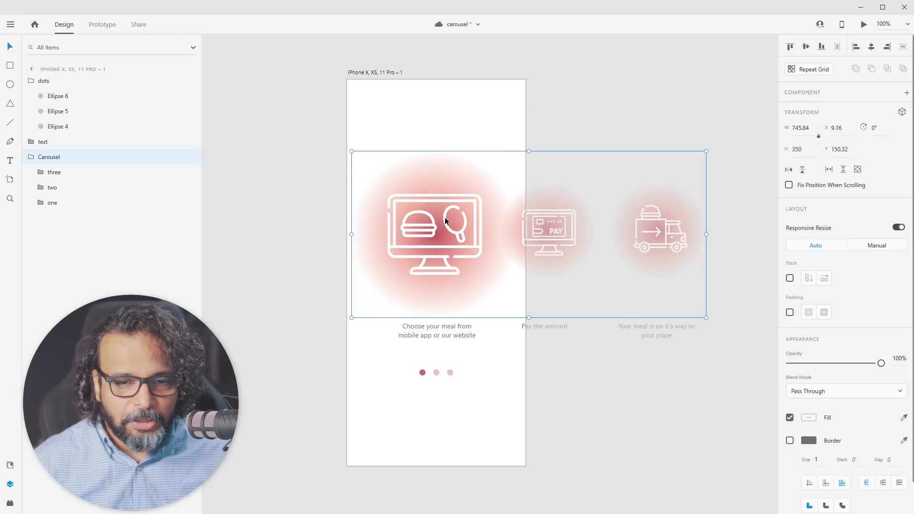
{"action": "double_click", "coordinate": [555, 237]}
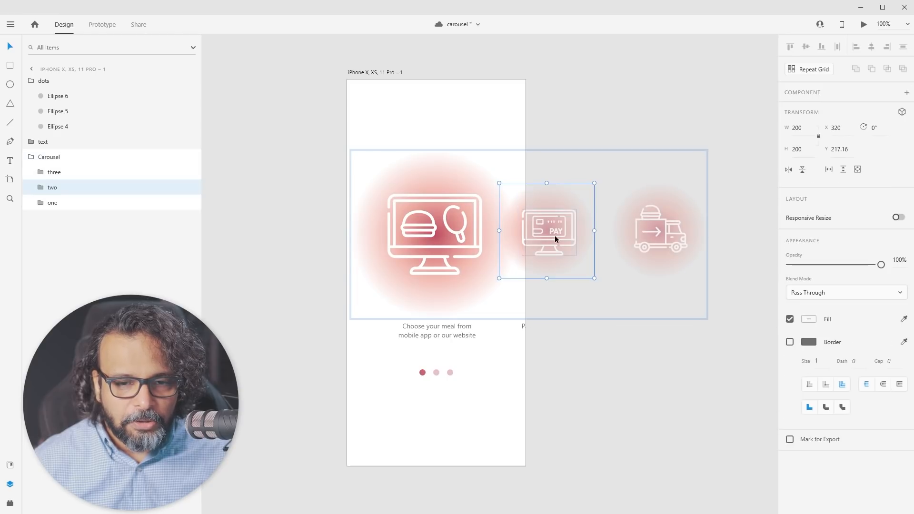
{"action": "left_click", "coordinate": [441, 224]}
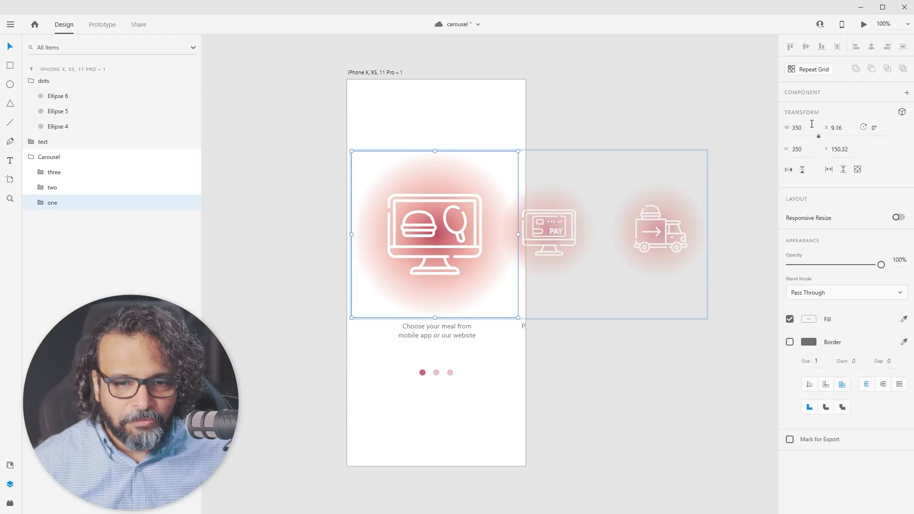
{"action": "left_click", "coordinate": [458, 387]}
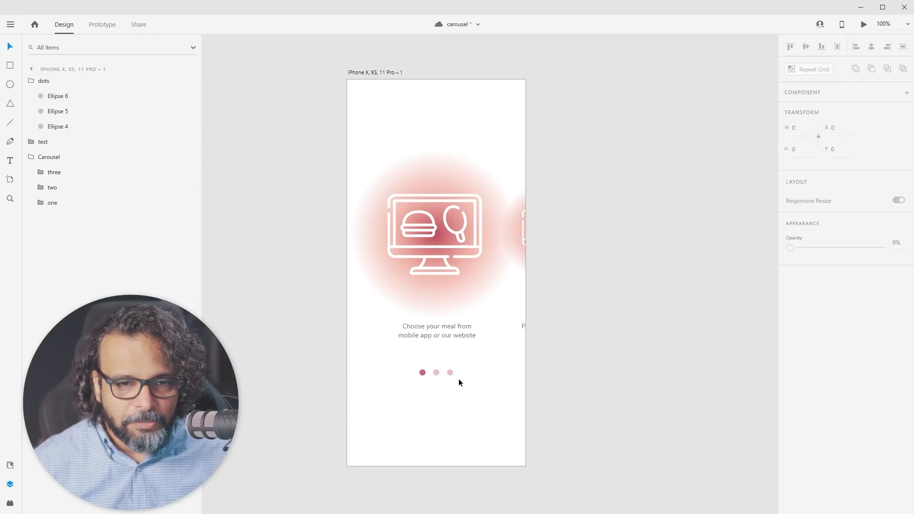
Rename the iPhone artboard as First
{"action": "double_click", "coordinate": [386, 72]}
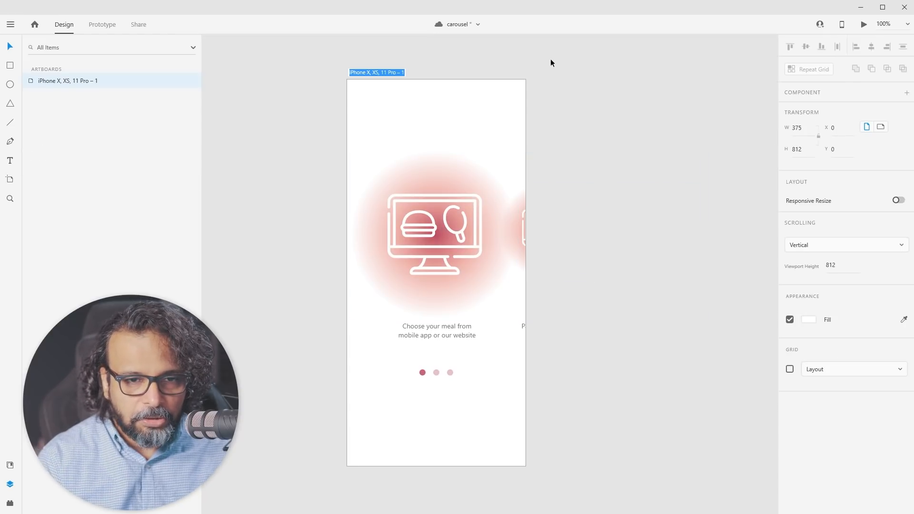
{"action": "type", "text": "First"}
{"action": "key", "text": "Return"}
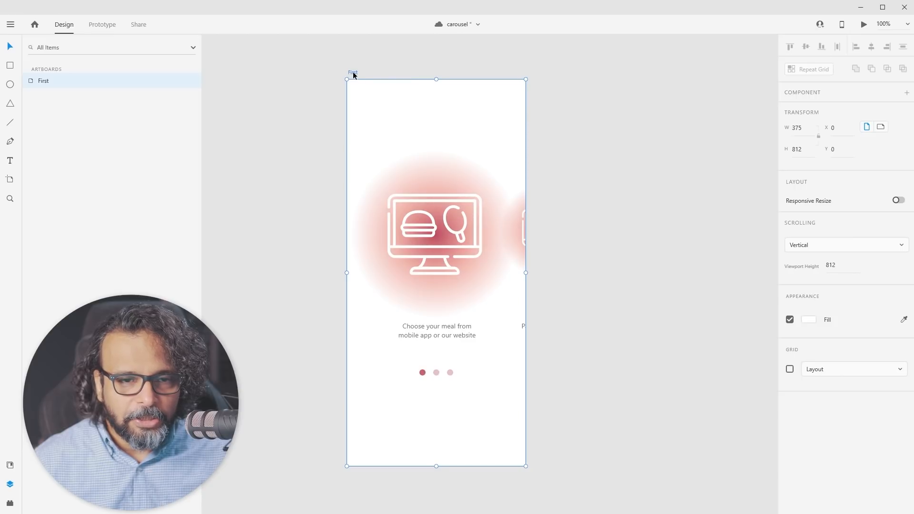
Duplicate the First artboard beside the original, undoing a first trial copy
{"action": "left_click_drag", "start_coordinate": [352, 75], "coordinate": [609, 112]}
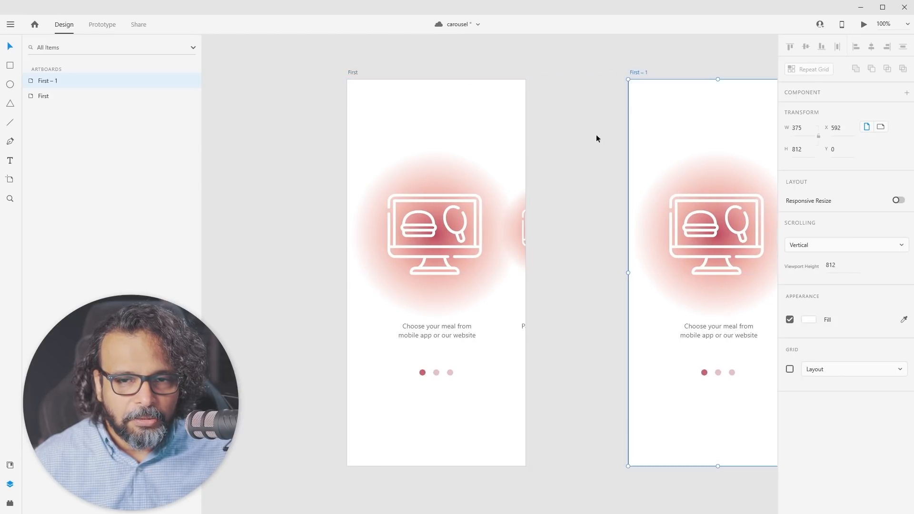
{"action": "key", "text": "ctrl+z"}
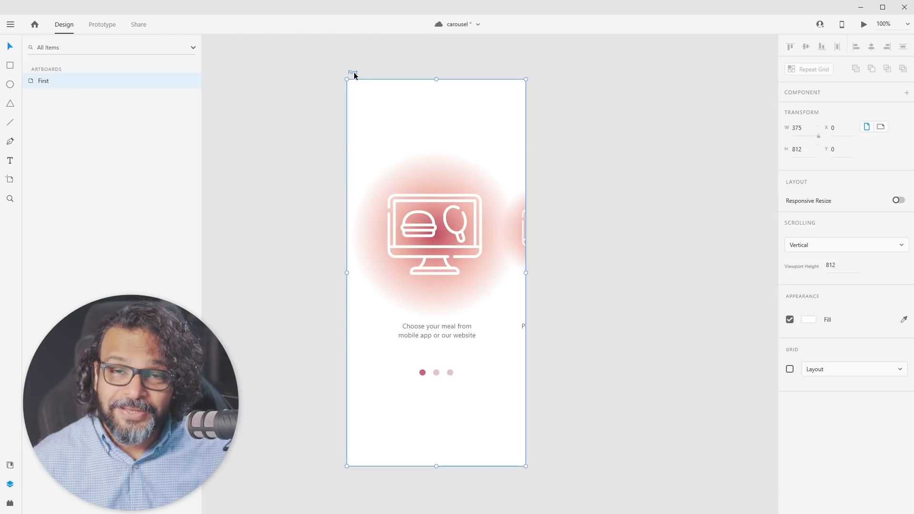
{"action": "scroll", "coordinate": [353, 175], "scroll_direction": "down", "scroll_amount": 3}
{"action": "left_click_drag", "start_coordinate": [431, 188], "coordinate": [414, 213]}
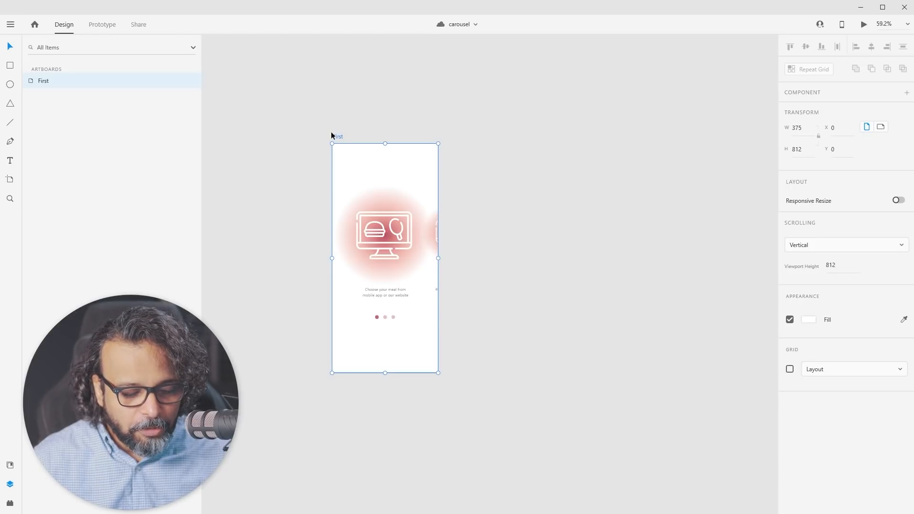
{"action": "key", "text": "ctrl+d"}
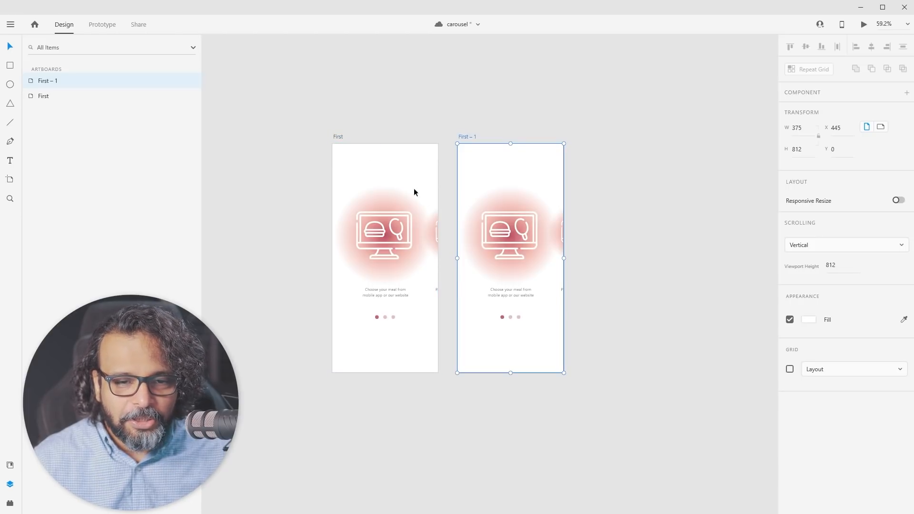
Move the duplicated artboard away from First to about X 864, Y 0, leaving room for the overflowing carousel icons between them
{"action": "scroll", "coordinate": [374, 244], "scroll_direction": "down", "scroll_amount": 3}
{"action": "left_click_drag", "start_coordinate": [471, 269], "coordinate": [368, 269]}
{"action": "left_click_drag", "start_coordinate": [347, 166], "coordinate": [451, 167]}
{"action": "left_click", "coordinate": [297, 231]}
{"action": "left_click", "coordinate": [475, 166]}
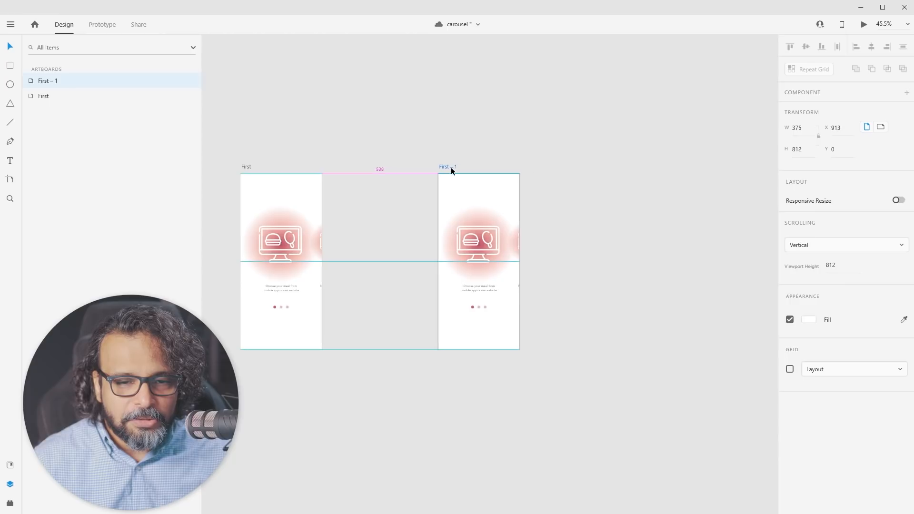
{"action": "left_click", "coordinate": [292, 234]}
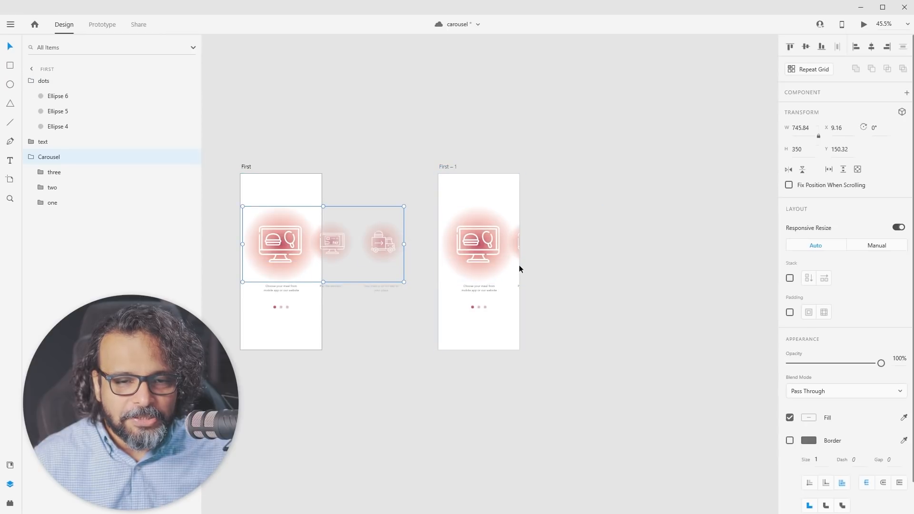
{"action": "left_click_drag", "start_coordinate": [454, 168], "coordinate": [355, 173]}
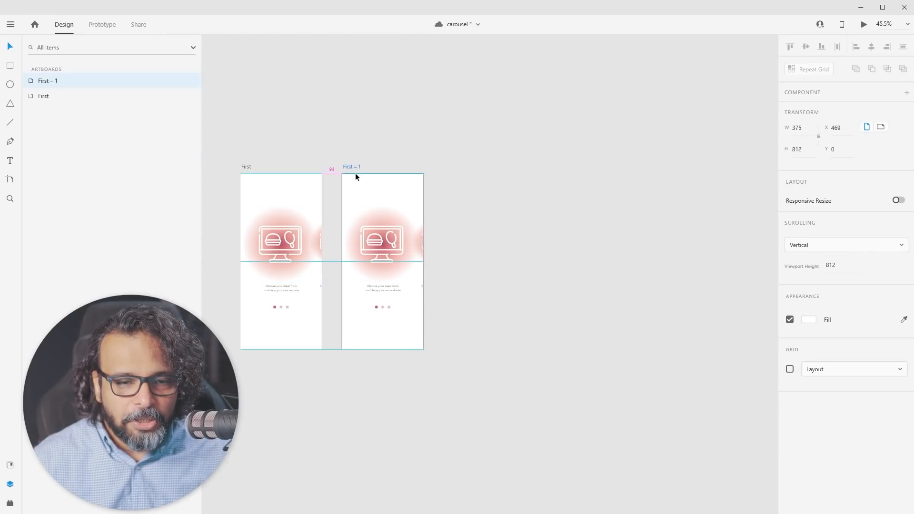
{"action": "left_click", "coordinate": [300, 230]}
{"action": "left_click_drag", "start_coordinate": [352, 168], "coordinate": [447, 167]}
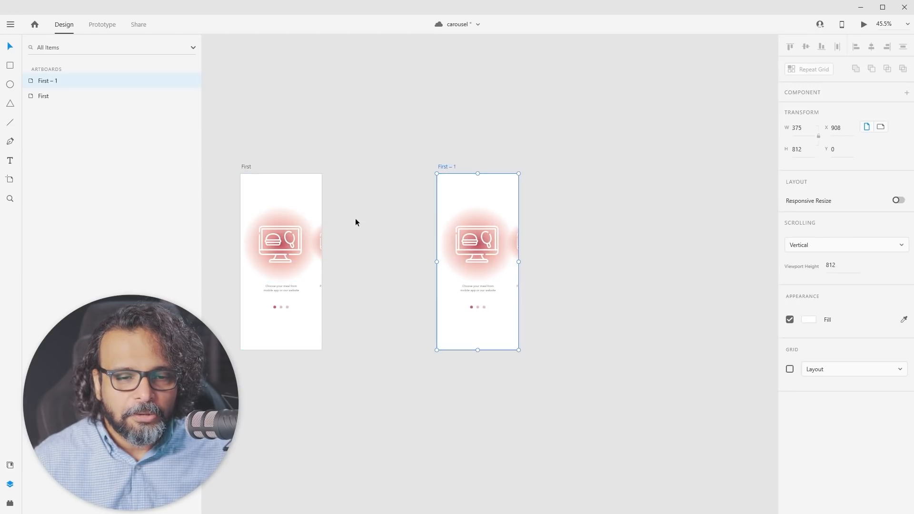
{"action": "left_click", "coordinate": [301, 233]}
{"action": "left_click_drag", "start_coordinate": [452, 164], "coordinate": [442, 167]}
Rename the duplicated artboard as Second
{"action": "scroll", "coordinate": [526, 293], "scroll_direction": "up", "scroll_amount": 2}
{"action": "double_click", "coordinate": [373, 85]}
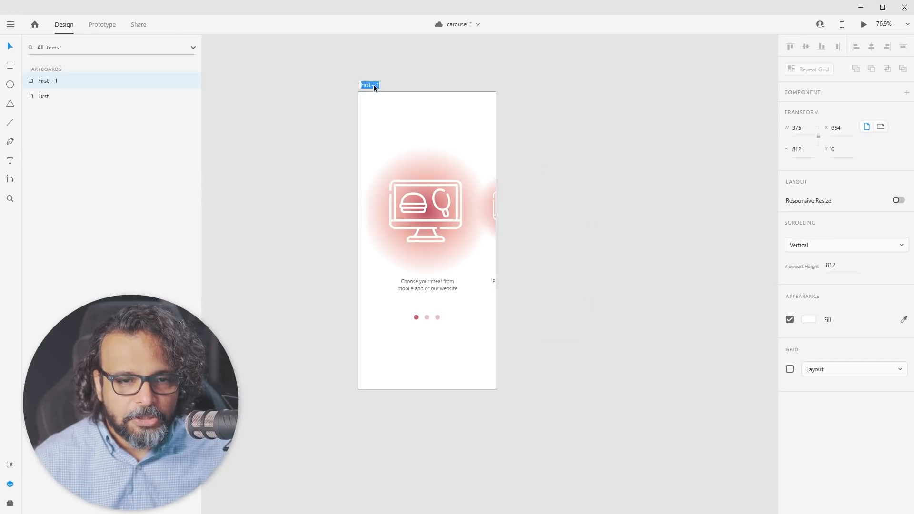
{"action": "type", "text": "Second"}
{"action": "key", "text": "Return"}
Shift the Carousel group on the Second artboard left to about X -203, bringing the payment icon onto the artboard
{"action": "left_click", "coordinate": [422, 211]}
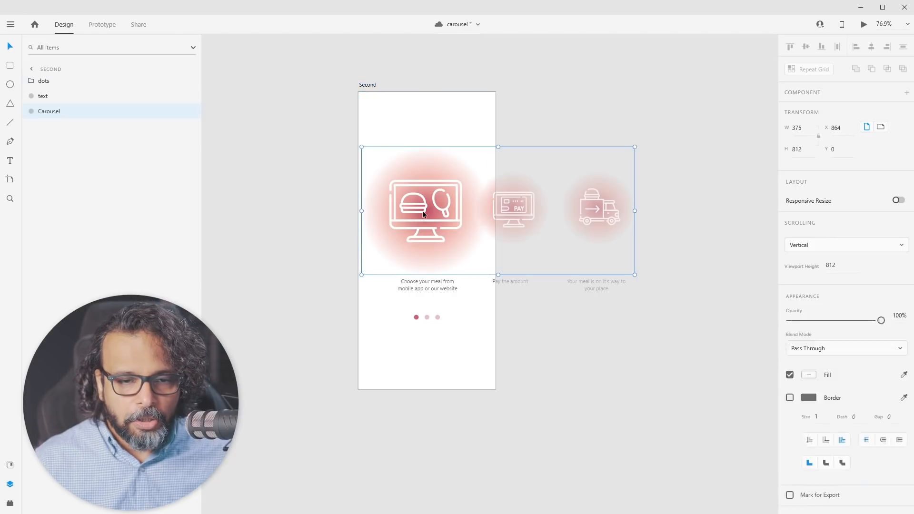
{"action": "left_click_drag", "start_coordinate": [534, 221], "coordinate": [455, 214]}
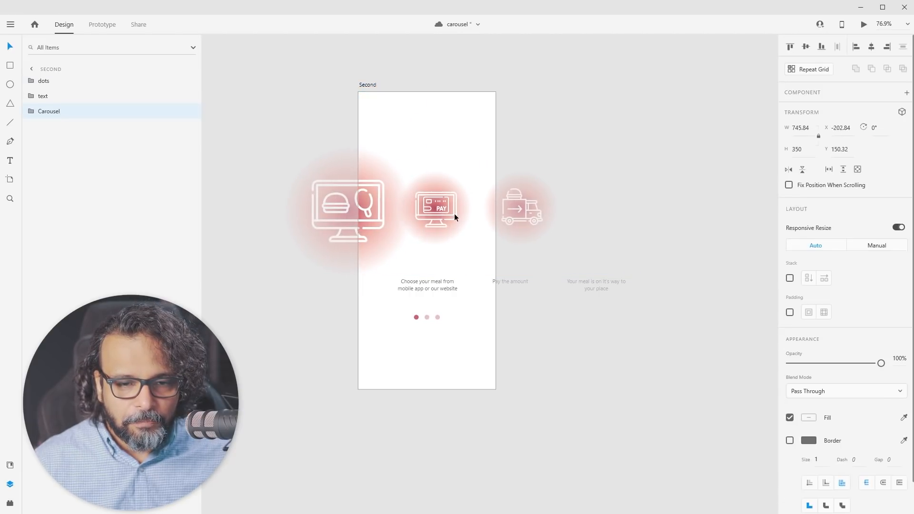
Undo the Carousel group's shift on Second and shrink the meal icon group to 200 × 200, recentred on the artboard
{"action": "key", "text": "ctrl+z"}
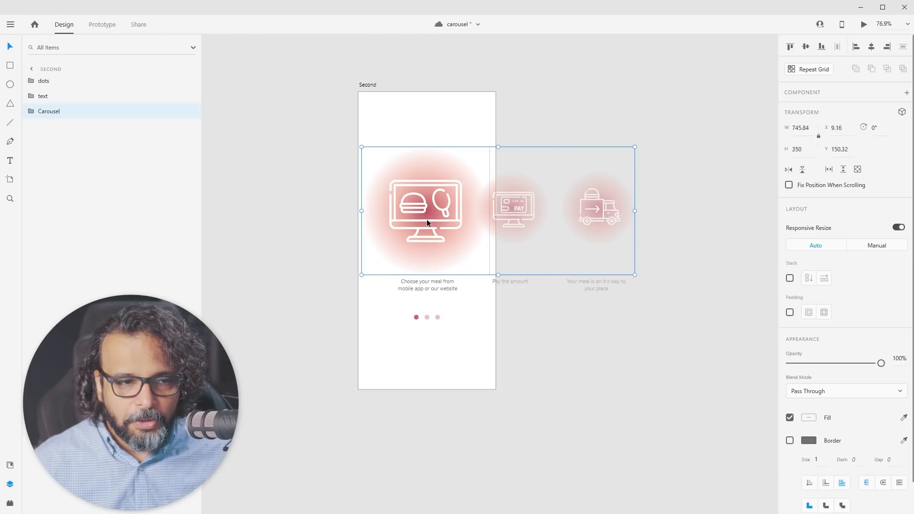
{"action": "left_click", "coordinate": [30, 112]}
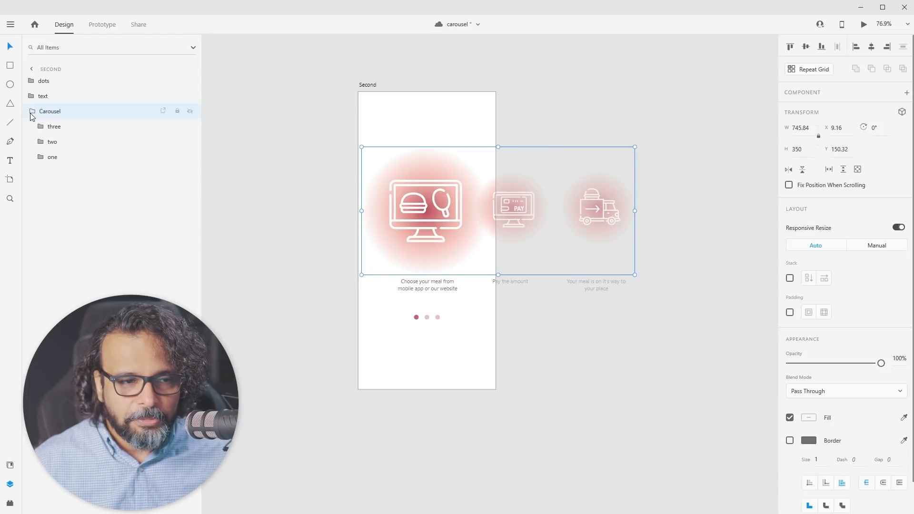
{"action": "left_click", "coordinate": [52, 158]}
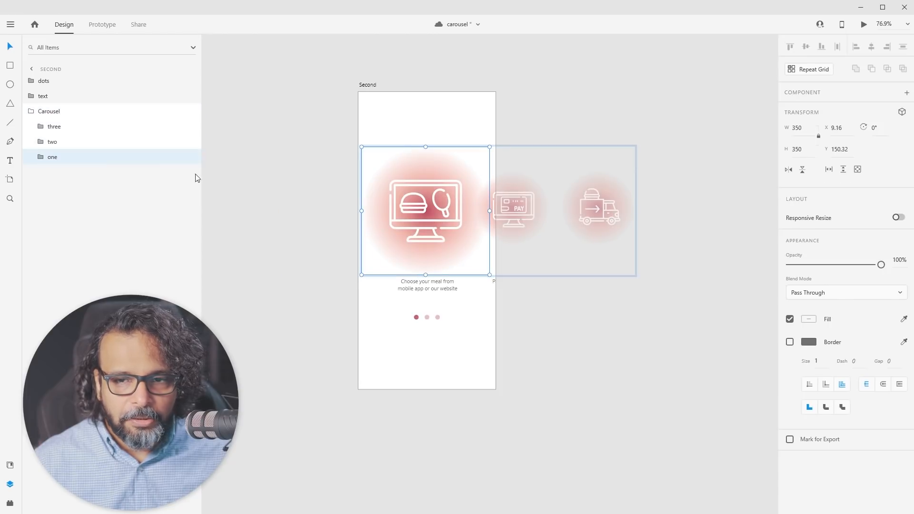
{"action": "left_click", "coordinate": [806, 127]}
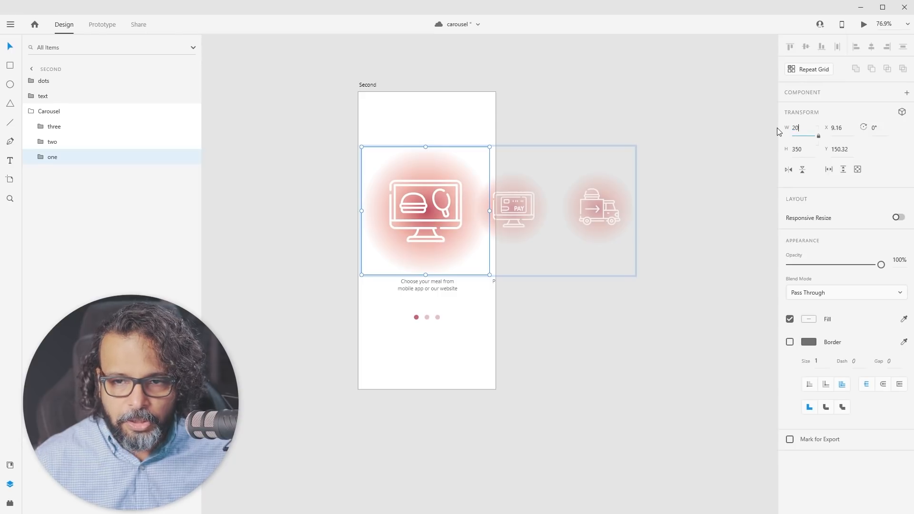
{"action": "key", "text": "Return"}
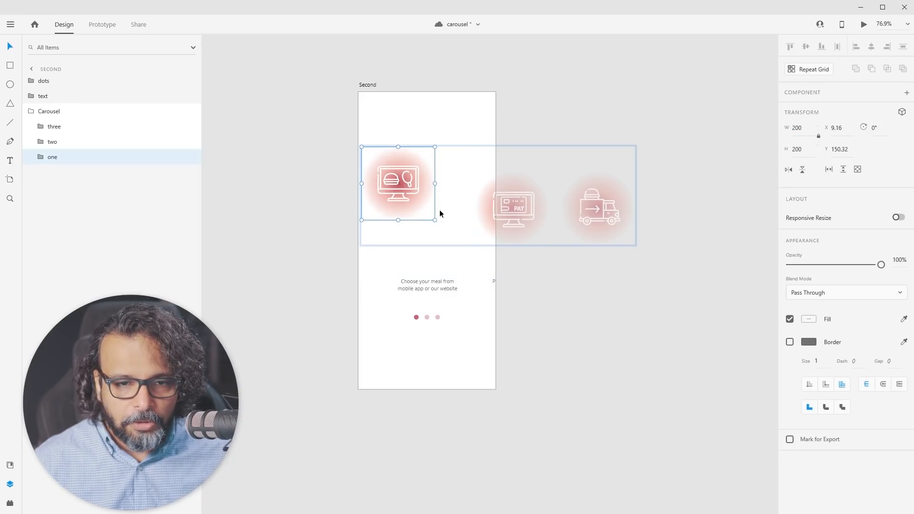
{"action": "left_click_drag", "start_coordinate": [405, 184], "coordinate": [431, 216]}
{"action": "left_click", "coordinate": [522, 219]}
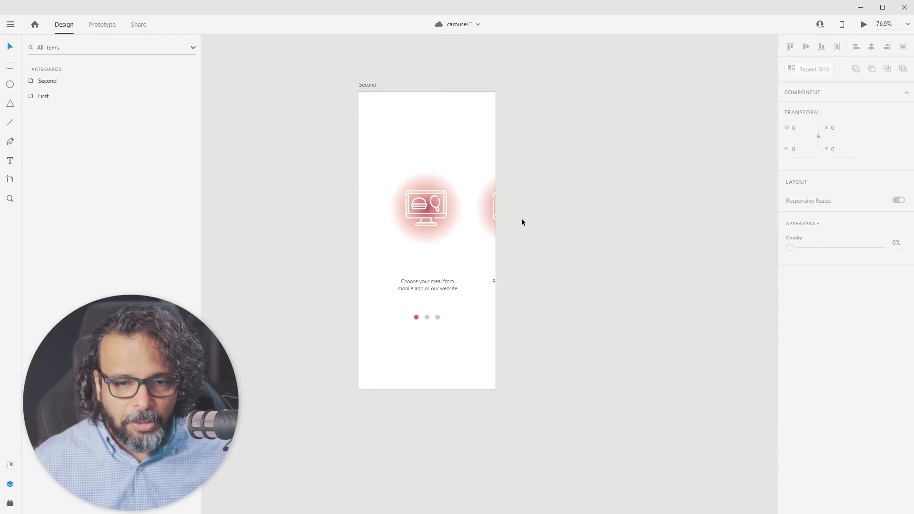
Shift the Carousel group on Second to about X -148 and enlarge payment icon group two to 350 × 350, centred at about X 13, Y 151
{"action": "left_click_drag", "start_coordinate": [484, 204], "coordinate": [401, 204]}
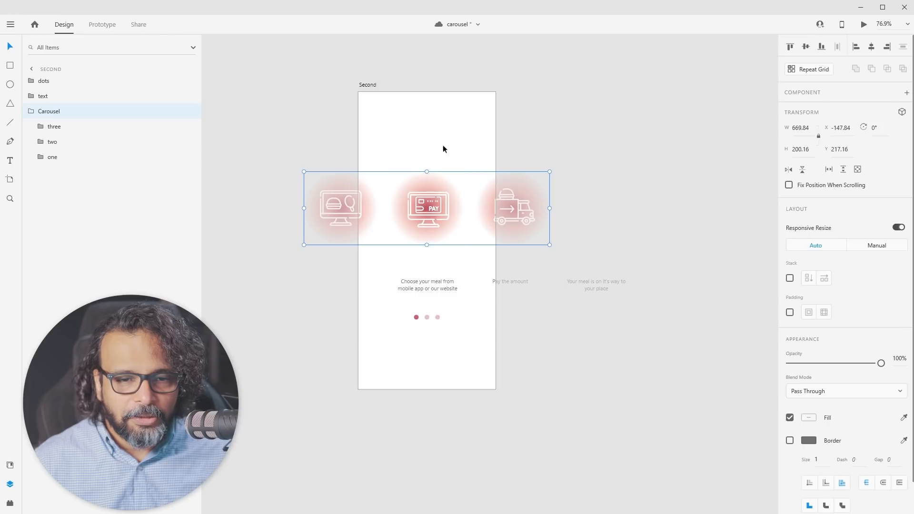
{"action": "left_click", "coordinate": [64, 141]}
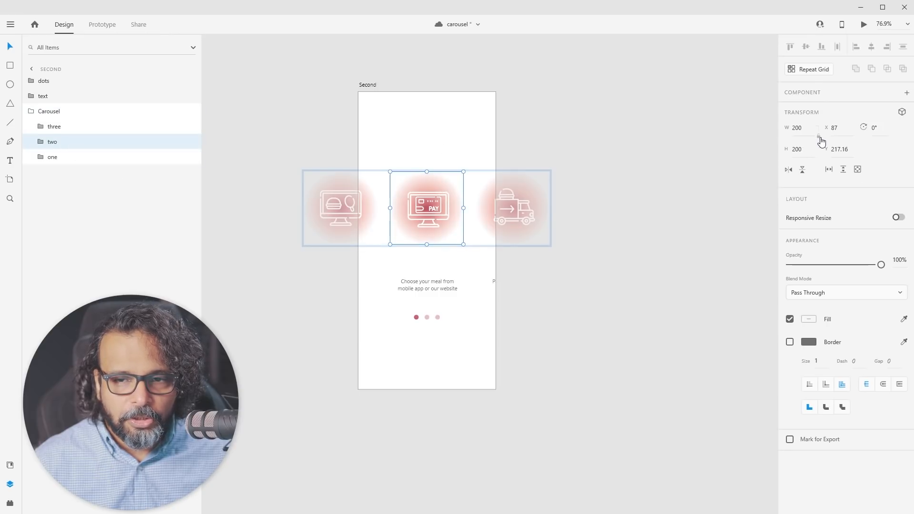
{"action": "left_click", "coordinate": [800, 128]}
{"action": "key", "text": "ctrl+a"}
{"action": "type", "text": "350"}
{"action": "key", "text": "Return"}
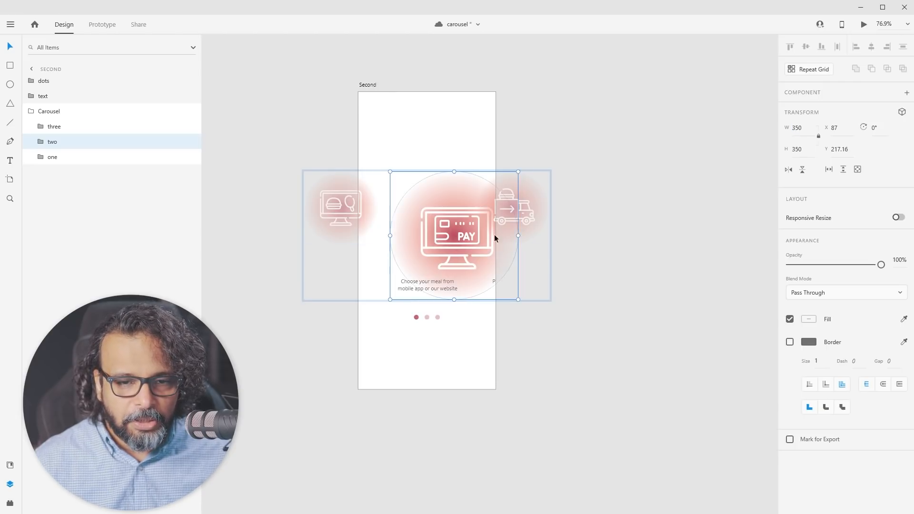
{"action": "left_click_drag", "start_coordinate": [462, 235], "coordinate": [436, 216]}
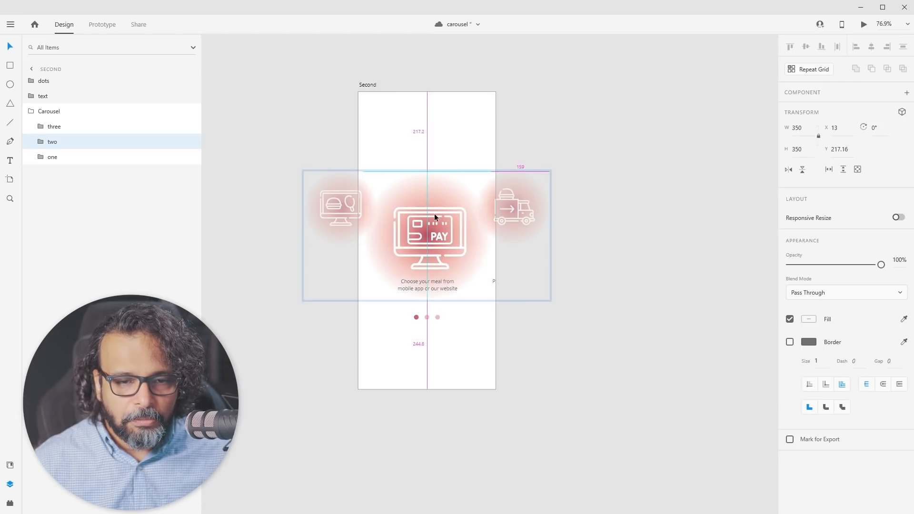
{"action": "left_click_drag", "start_coordinate": [432, 246], "coordinate": [433, 221]}
{"action": "left_click", "coordinate": [585, 233]}
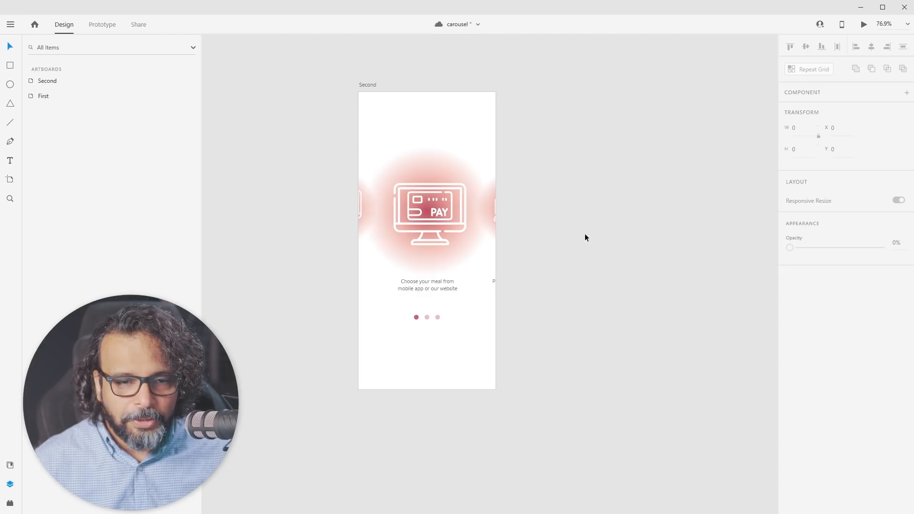
Shift the text group on Second horizontally to X -136, centring the "Pay the amount" caption under the payment icon
{"action": "scroll", "coordinate": [484, 211], "scroll_direction": "up", "scroll_amount": 5}
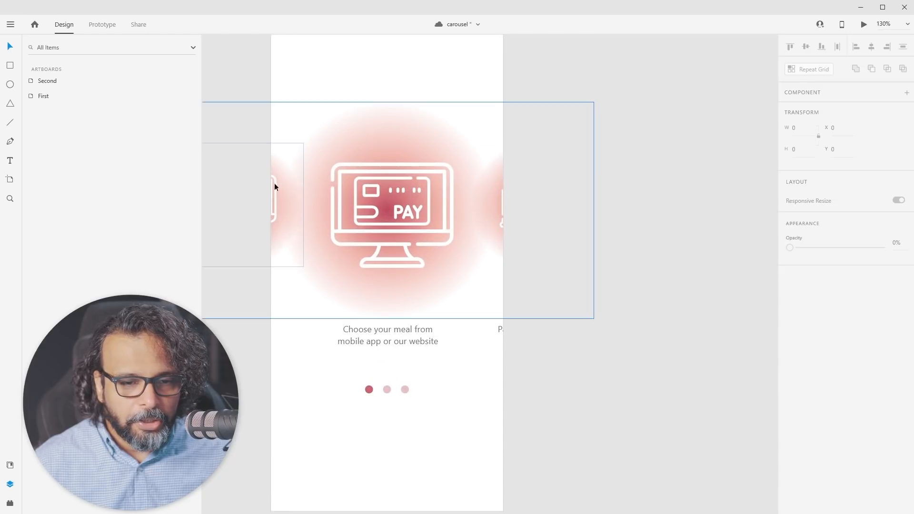
{"action": "left_click_drag", "start_coordinate": [426, 336], "coordinate": [284, 336]}
{"action": "scroll", "coordinate": [473, 285], "scroll_direction": "down", "scroll_amount": 3}
Set the middle dot's opacity to 100% on Second and fade the first dot to match the inactive one
{"action": "scroll", "coordinate": [393, 258], "scroll_direction": "up", "scroll_amount": 6}
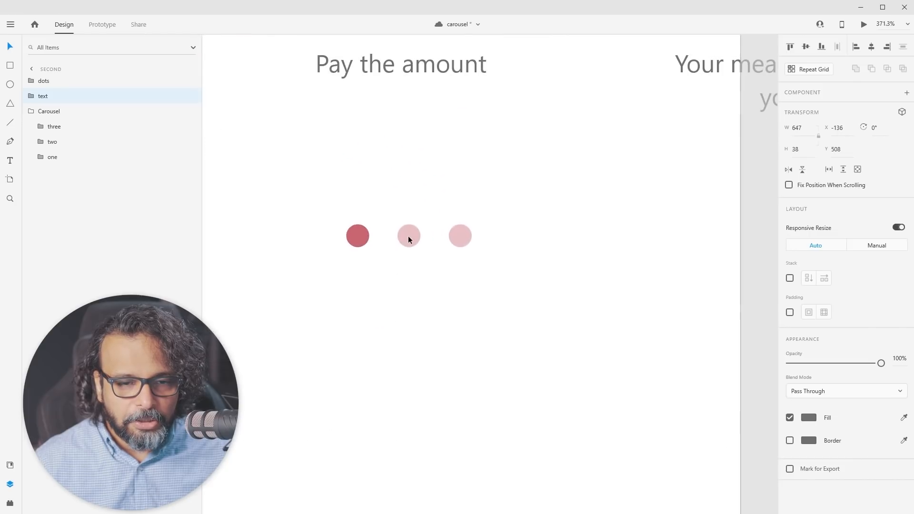
{"action": "double_click", "coordinate": [408, 237]}
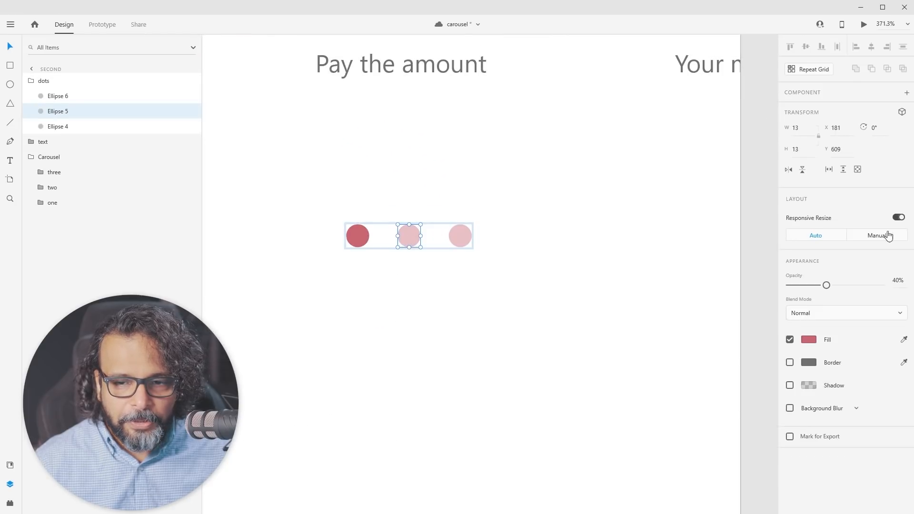
{"action": "left_click_drag", "start_coordinate": [827, 286], "coordinate": [910, 286]}
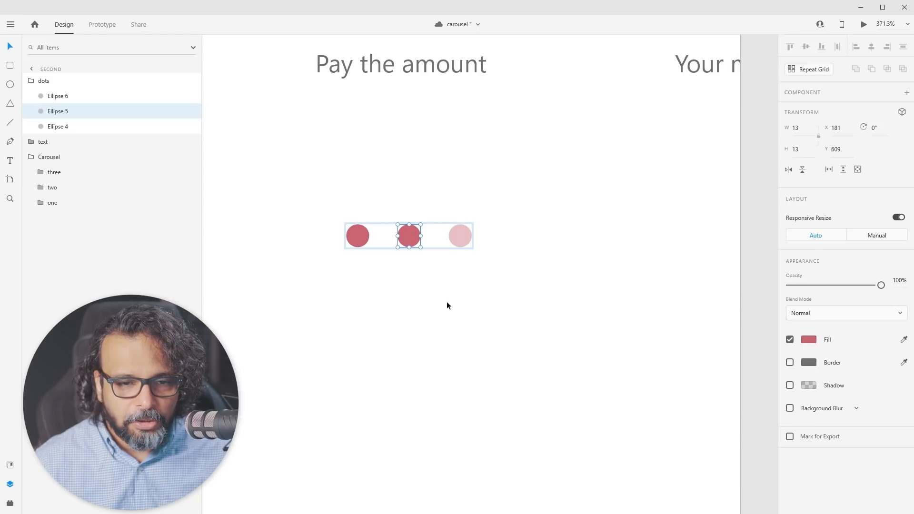
{"action": "left_click", "coordinate": [360, 244]}
{"action": "left_click", "coordinate": [899, 280]}
{"action": "key", "text": "Return"}
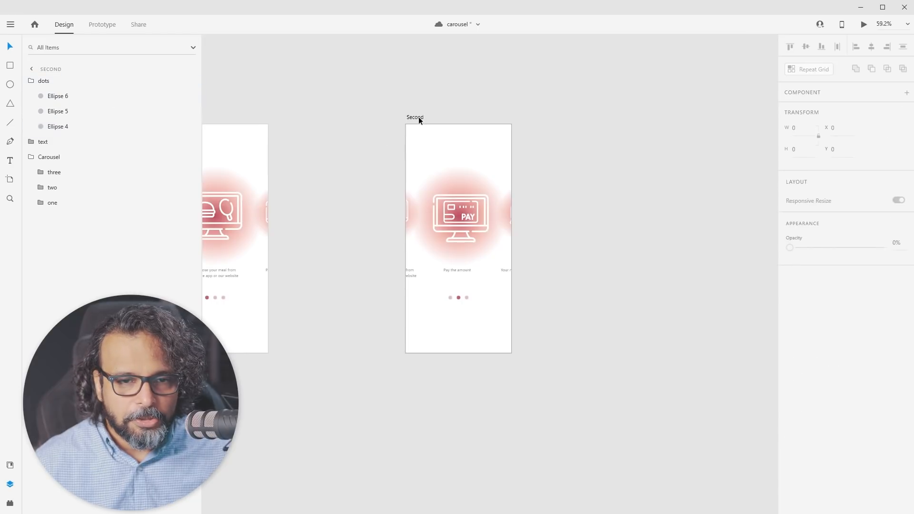
Duplicate the Second artboard and move the copy farther from the original, leaving room for the overflowing carousel icons
{"action": "left_click", "coordinate": [418, 117]}
{"action": "key", "text": "ctrl+d"}
{"action": "left_click_drag", "start_coordinate": [581, 213], "coordinate": [382, 245]}
{"action": "left_click_drag", "start_coordinate": [344, 150], "coordinate": [499, 163]}
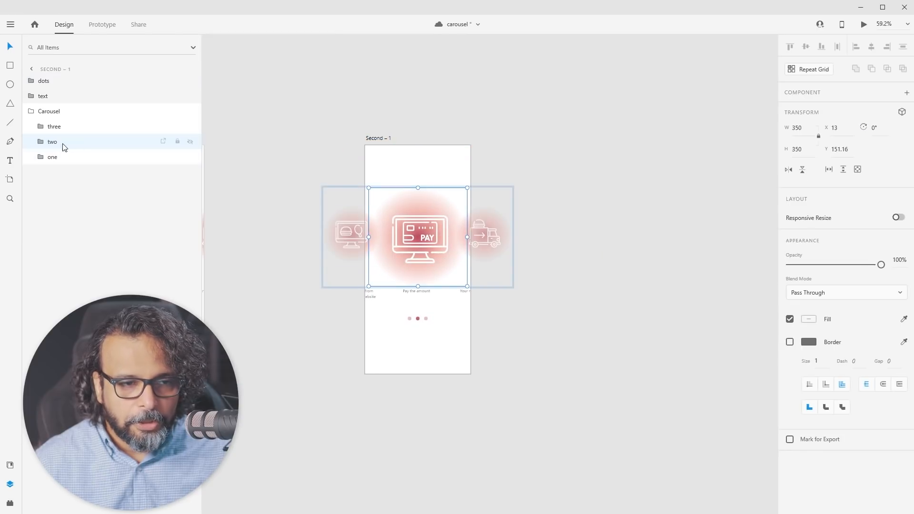
Shrink payment icon group two on the duplicated artboard to 200 × 200 and recentre it at about X 88, Y 217
{"action": "left_click", "coordinate": [797, 128]}
{"action": "type", "text": "200"}
{"action": "key", "text": "Return"}
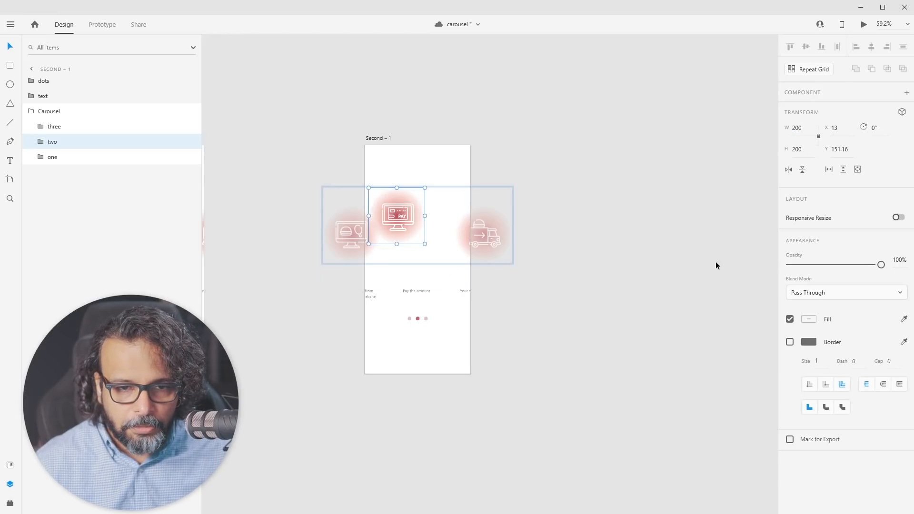
{"action": "left_click_drag", "start_coordinate": [398, 218], "coordinate": [413, 245]}
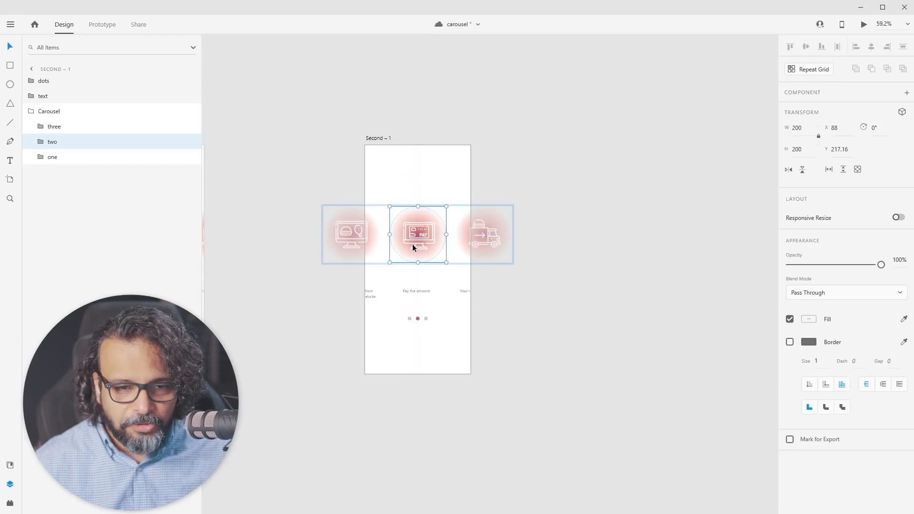
{"action": "left_click", "coordinate": [550, 292]}
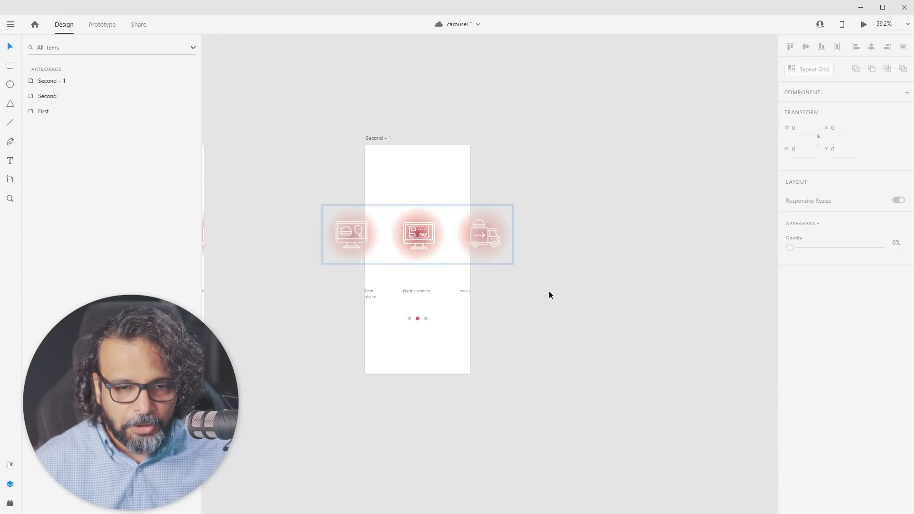
Shift the duplicate's Carousel group to about X -390 and enlarge delivery truck group three to 350 × 350, centred at about X 13, Y 142
{"action": "left_click", "coordinate": [428, 234]}
{"action": "left_click_drag", "start_coordinate": [483, 239], "coordinate": [418, 236]}
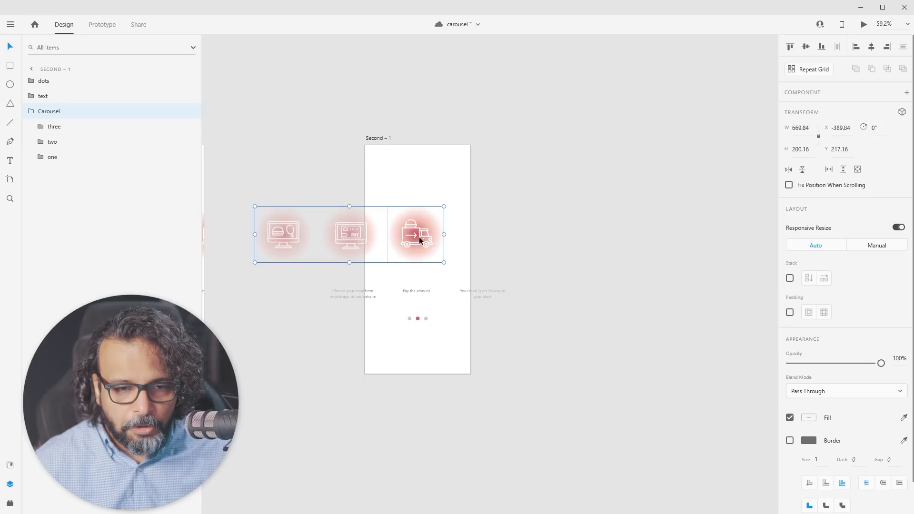
{"action": "left_click", "coordinate": [74, 130]}
{"action": "left_click", "coordinate": [804, 128]}
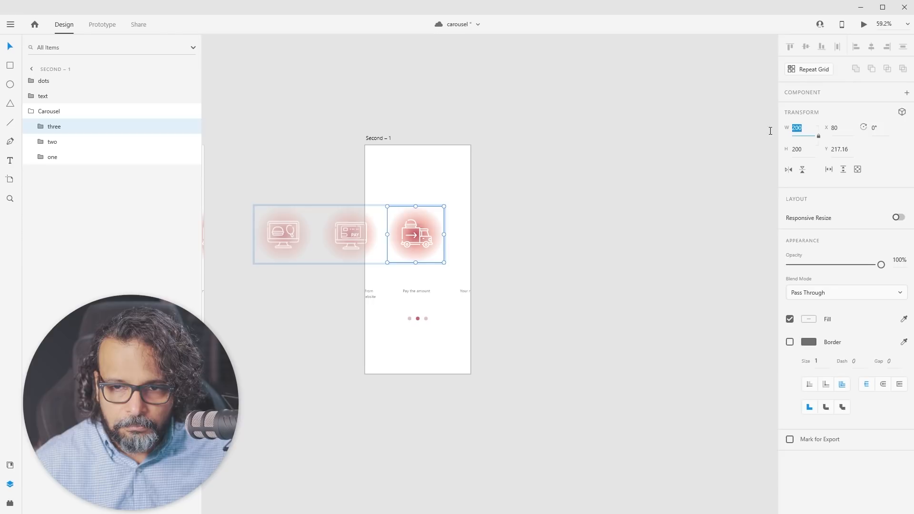
{"action": "type", "text": "350"}
{"action": "key", "text": "Return"}
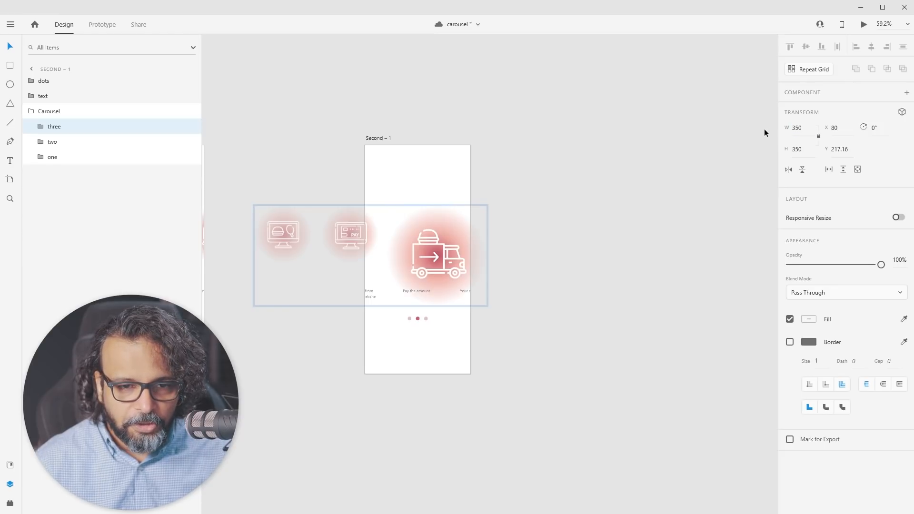
{"action": "left_click_drag", "start_coordinate": [440, 261], "coordinate": [425, 233]}
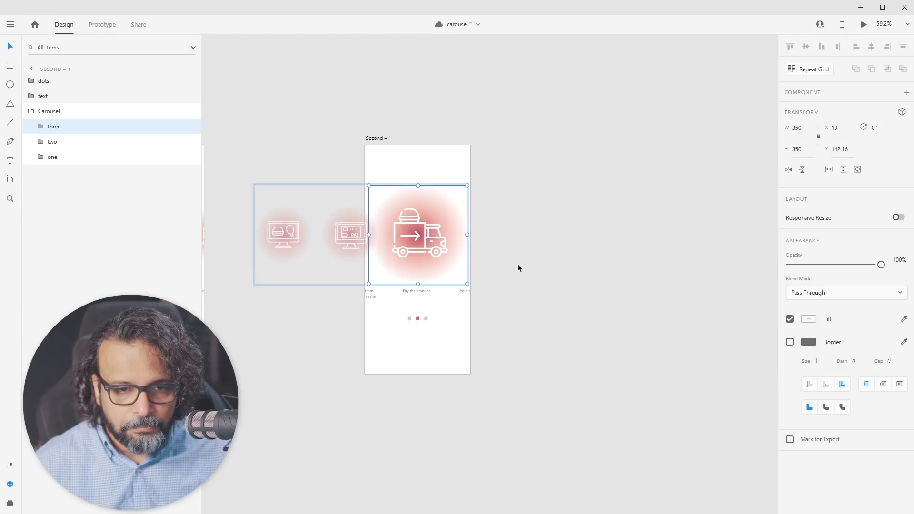
Shift the text group on the duplicated artboard to X -372, bringing the "Your meal is on it's way to your place" caption under the truck
{"action": "scroll", "coordinate": [404, 291], "scroll_direction": "up", "scroll_amount": 4}
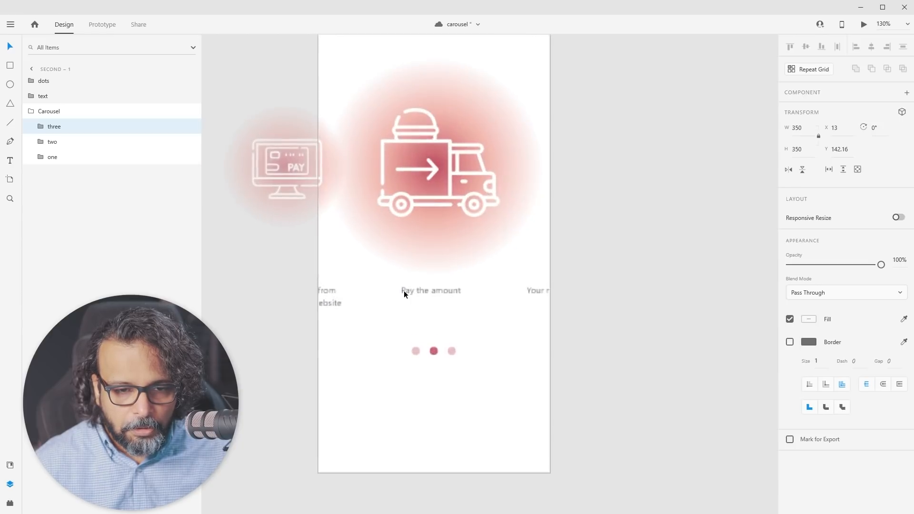
{"action": "left_click", "coordinate": [435, 291]}
{"action": "left_click_drag", "start_coordinate": [435, 291], "coordinate": [288, 280]}
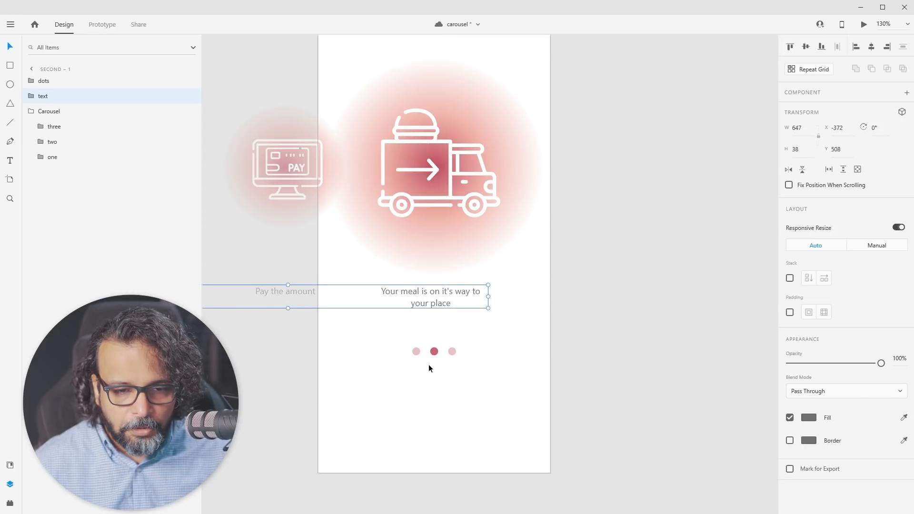
Fade the middle dot on the duplicated artboard to match the inactive one and set the third dot's opacity to 100%
{"action": "left_click", "coordinate": [436, 353]}
{"action": "double_click", "coordinate": [435, 351]}
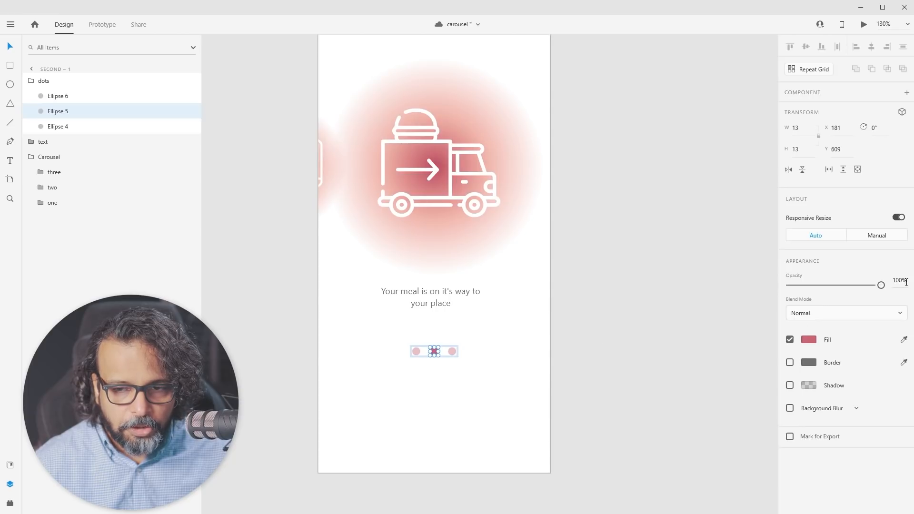
{"action": "left_click_drag", "start_coordinate": [880, 285], "coordinate": [826, 285]}
{"action": "left_click", "coordinate": [452, 352]}
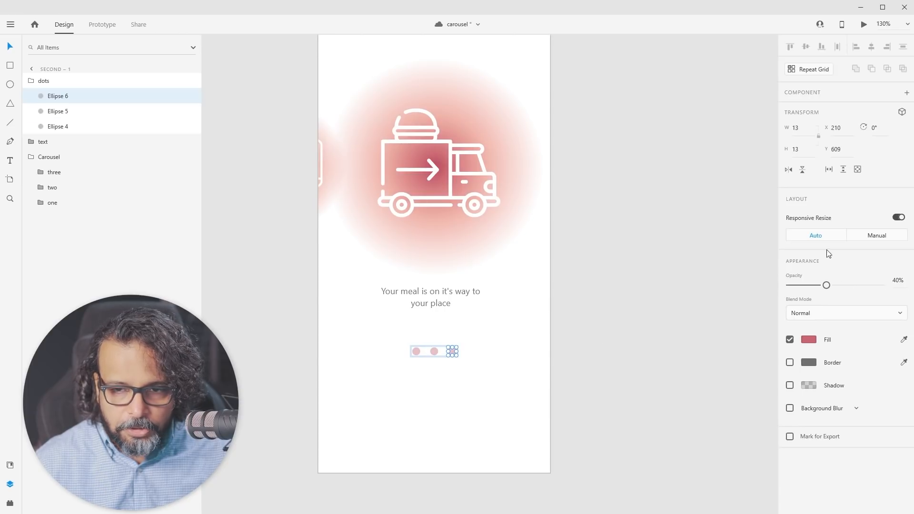
{"action": "left_click", "coordinate": [905, 281]}
{"action": "type", "text": "100"}
{"action": "key", "text": "Return"}
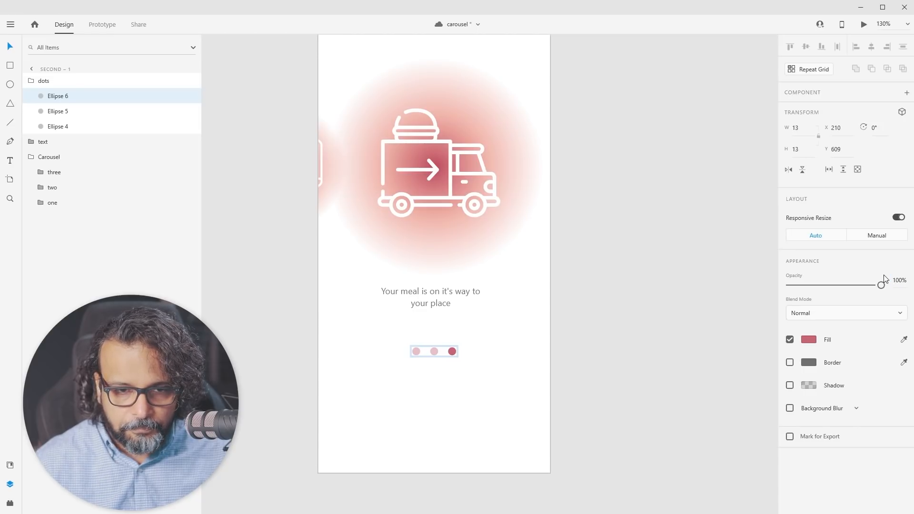
{"action": "left_click", "coordinate": [657, 327]}
Save the carousel document with its three artboards
{"action": "scroll", "coordinate": [644, 302], "scroll_direction": "down", "scroll_amount": 5}
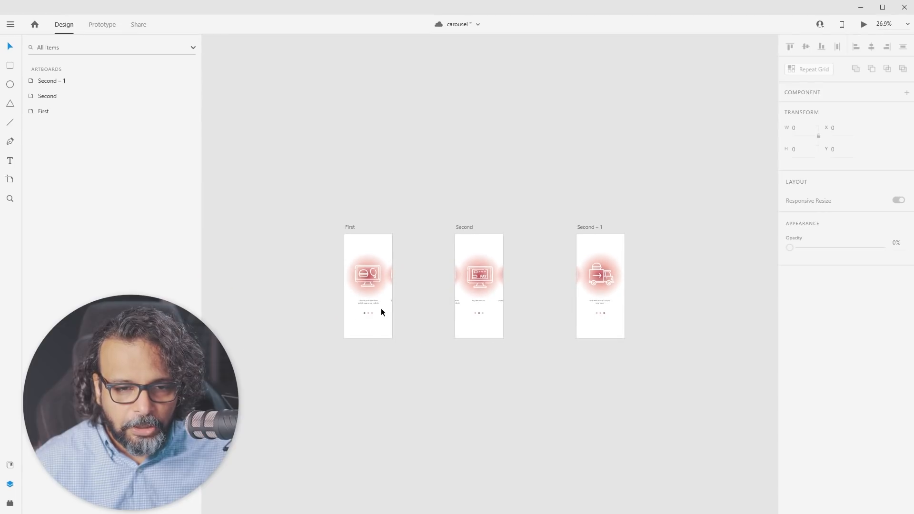
{"action": "scroll", "coordinate": [354, 284], "scroll_direction": "up", "scroll_amount": 3}
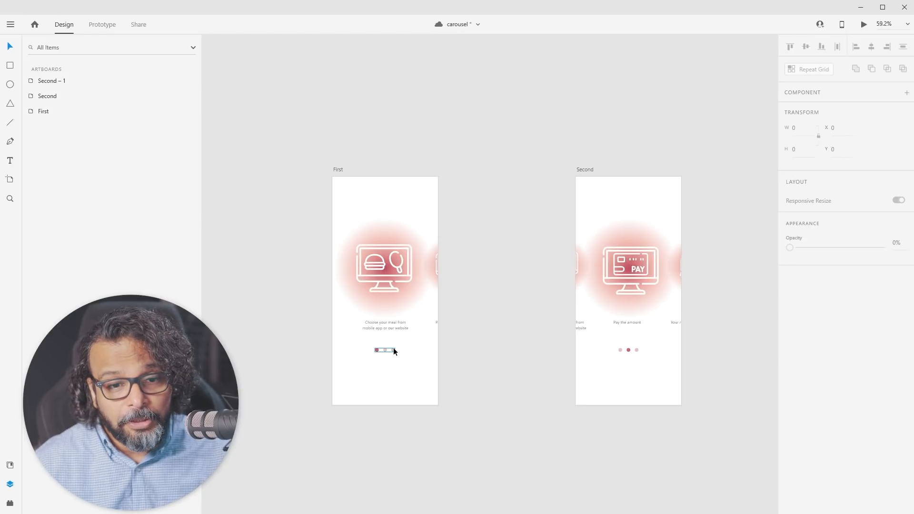
{"action": "key", "text": "ctrl+s"}
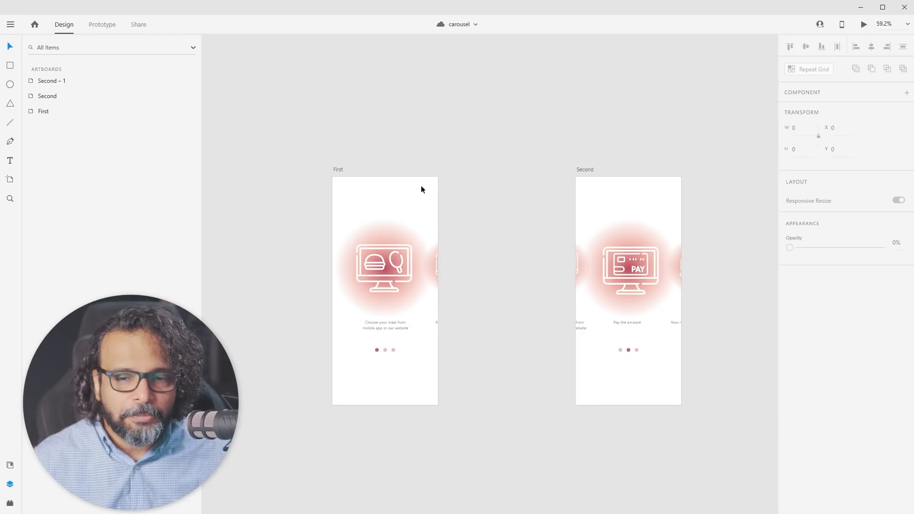
Look over the three artboards and display the layer groups of the First artboard
{"action": "scroll", "coordinate": [442, 218], "scroll_direction": "down", "scroll_amount": 5}
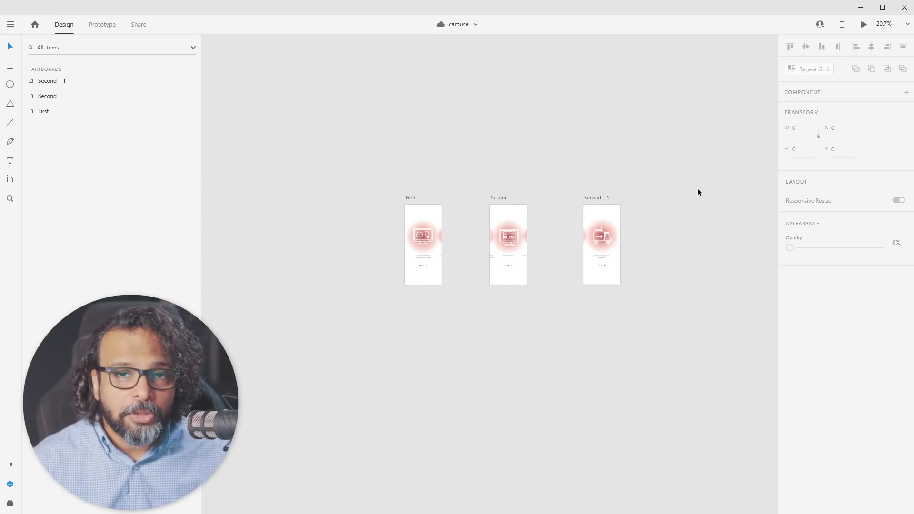
{"action": "left_click_drag", "start_coordinate": [545, 219], "coordinate": [589, 254]}
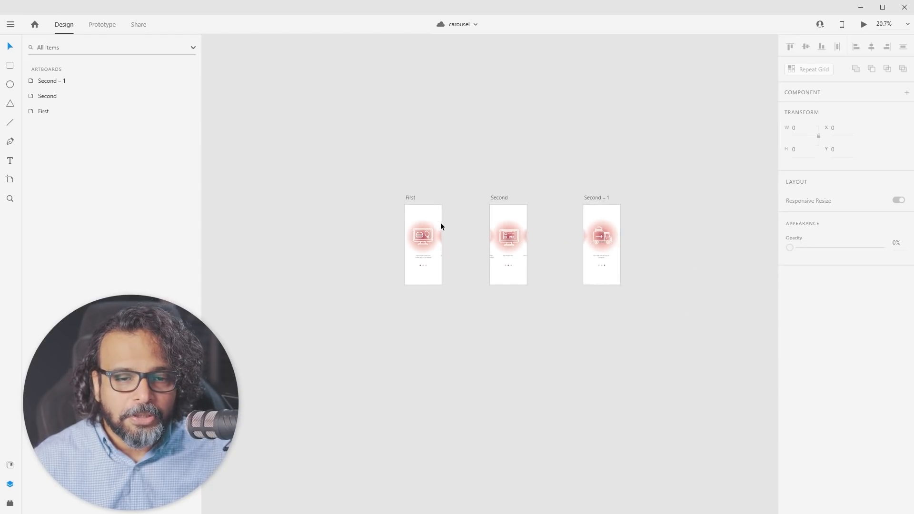
{"action": "scroll", "coordinate": [435, 219], "scroll_direction": "up", "scroll_amount": 1}
{"action": "scroll", "coordinate": [436, 220], "scroll_direction": "up", "scroll_amount": 4}
{"action": "left_click", "coordinate": [449, 96]}
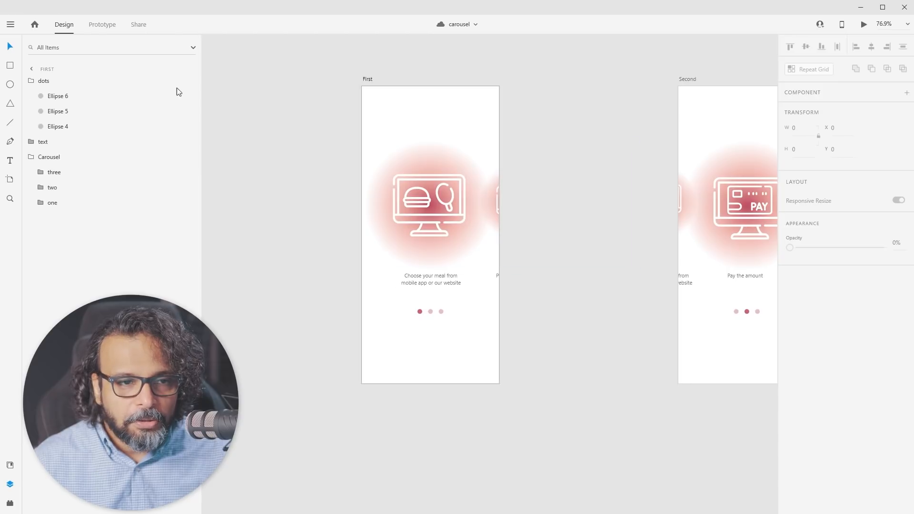
Switch to prototyping mode and wire the First artboard to the Second artboard
{"action": "left_click", "coordinate": [102, 25]}
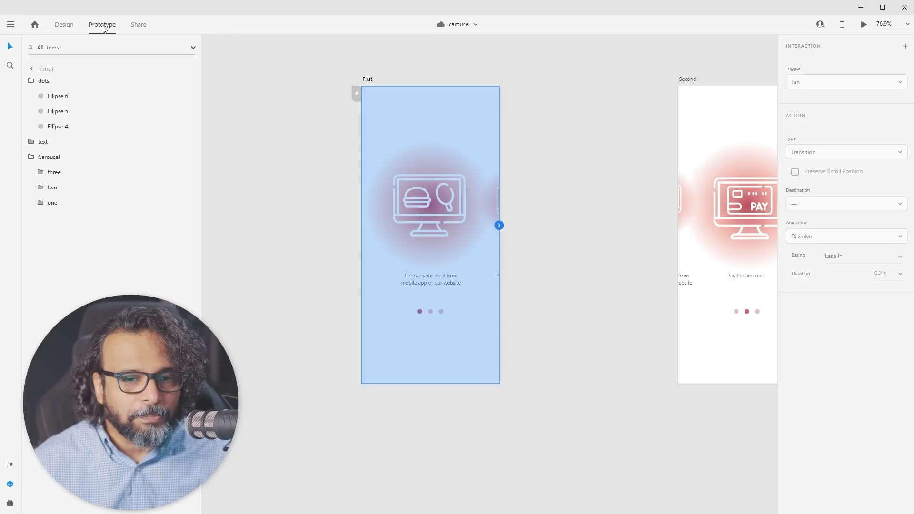
{"action": "left_click_drag", "start_coordinate": [564, 311], "coordinate": [460, 342]}
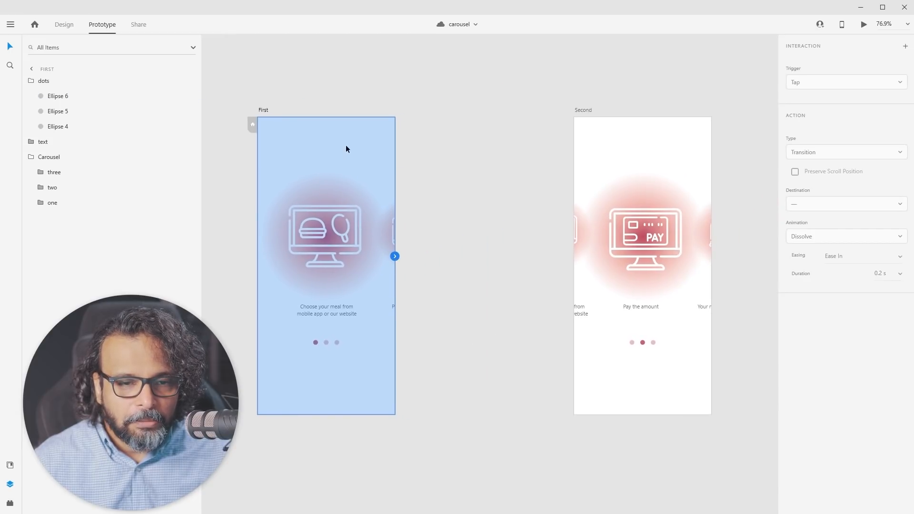
{"action": "left_click", "coordinate": [267, 110]}
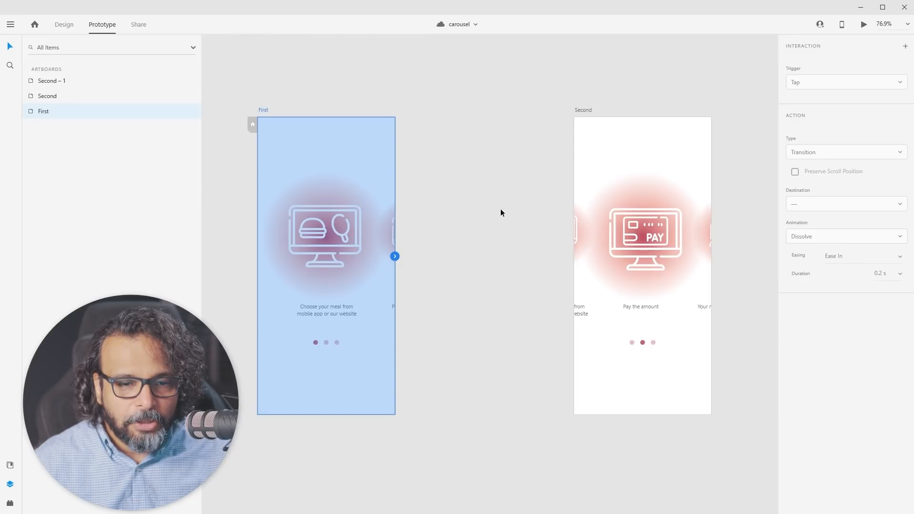
{"action": "left_click_drag", "start_coordinate": [395, 256], "coordinate": [576, 185]}
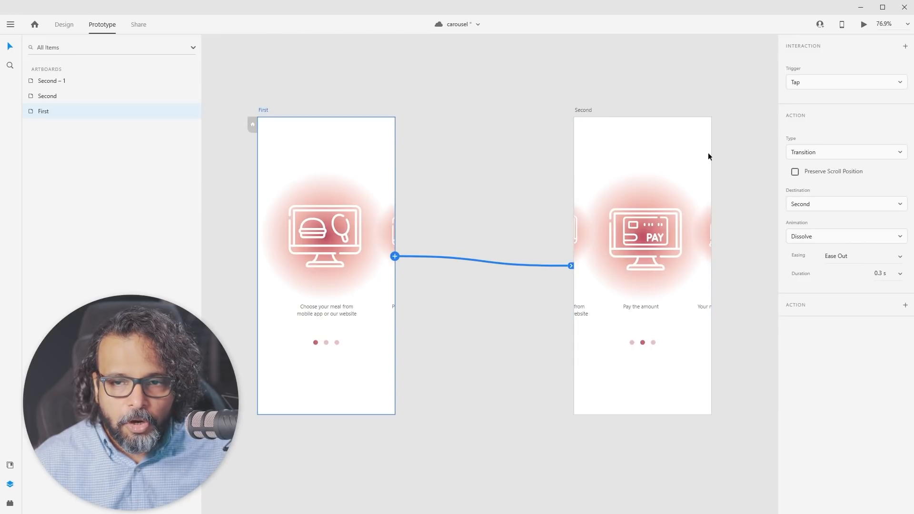
Make the First artboard's interaction trigger by Time with a delay of 1 s
{"action": "left_click", "coordinate": [815, 84]}
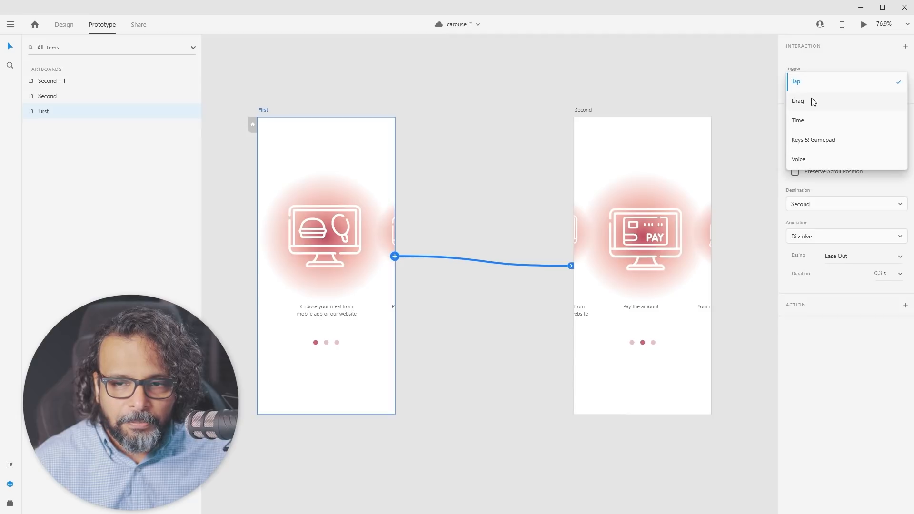
{"action": "left_click", "coordinate": [808, 121]}
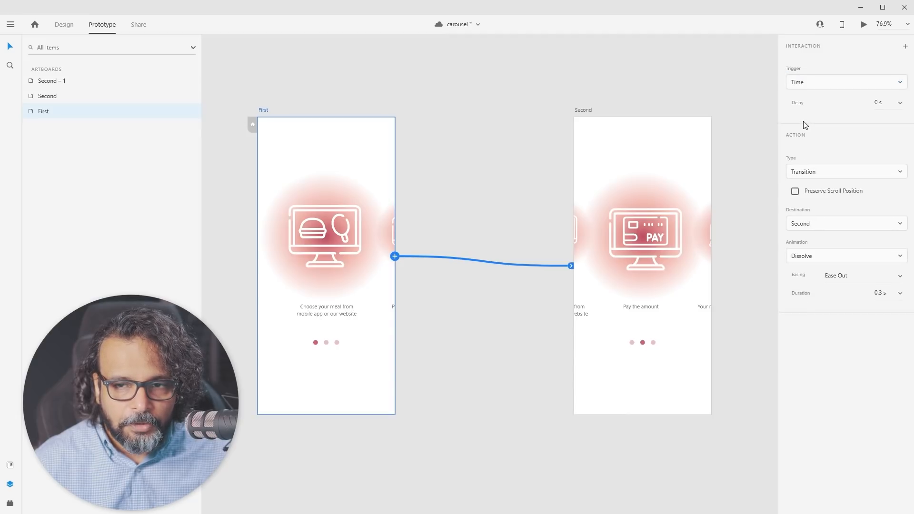
{"action": "left_click", "coordinate": [899, 103]}
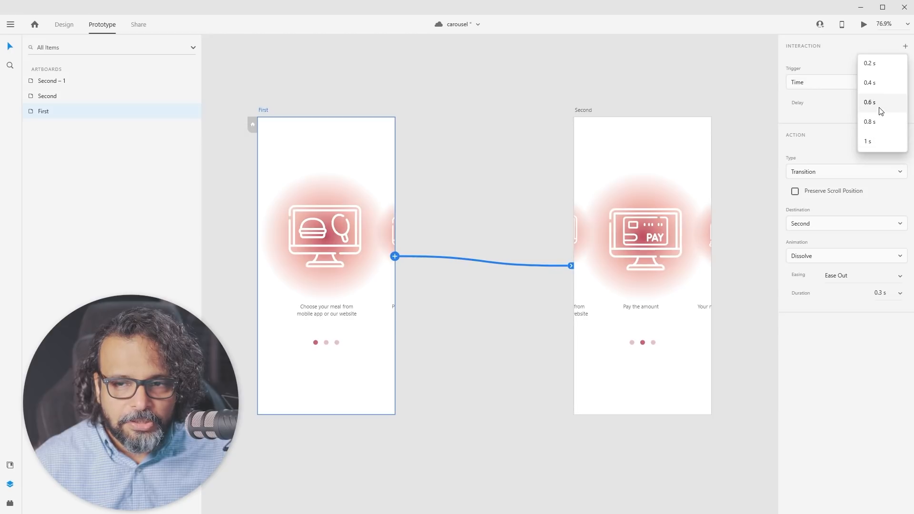
{"action": "left_click", "coordinate": [881, 143]}
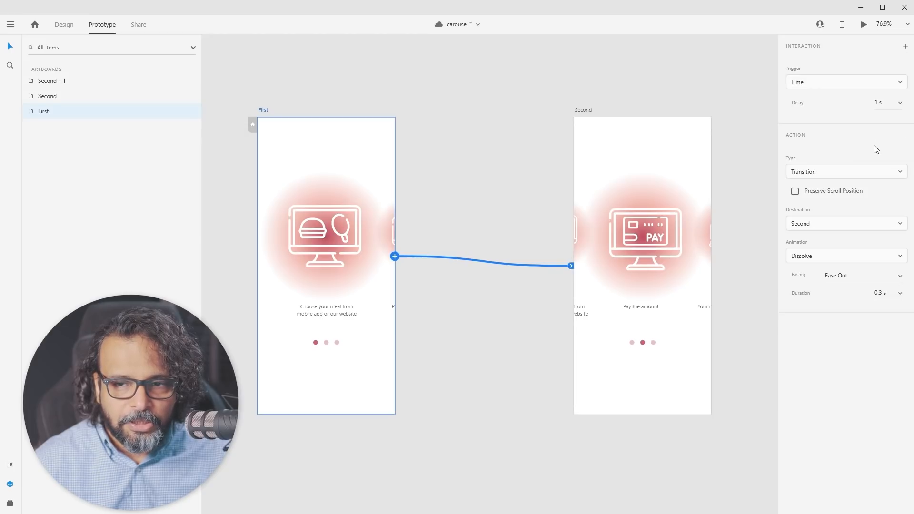
Set the First artboard's action to Auto-Animate, keeping Second as its destination, with Ease In-Out easing
{"action": "left_click", "coordinate": [853, 172]}
{"action": "left_click", "coordinate": [818, 193]}
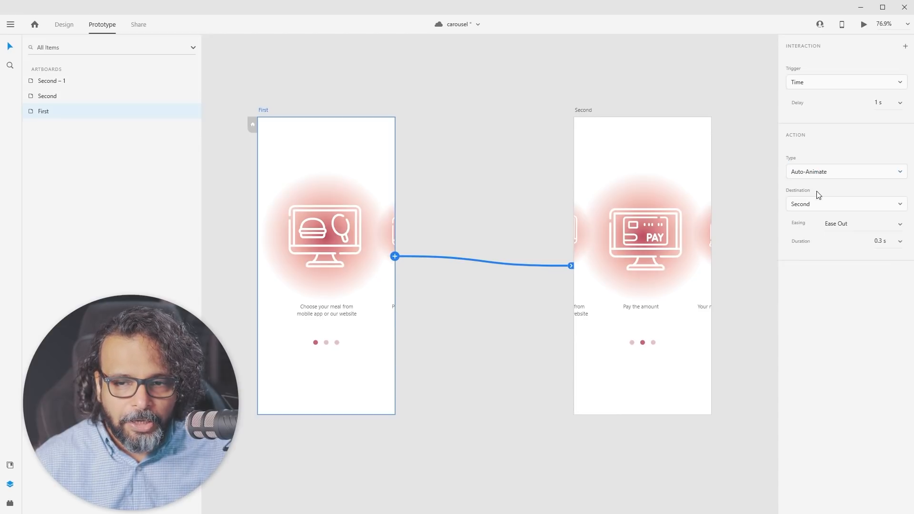
{"action": "left_click", "coordinate": [839, 205]}
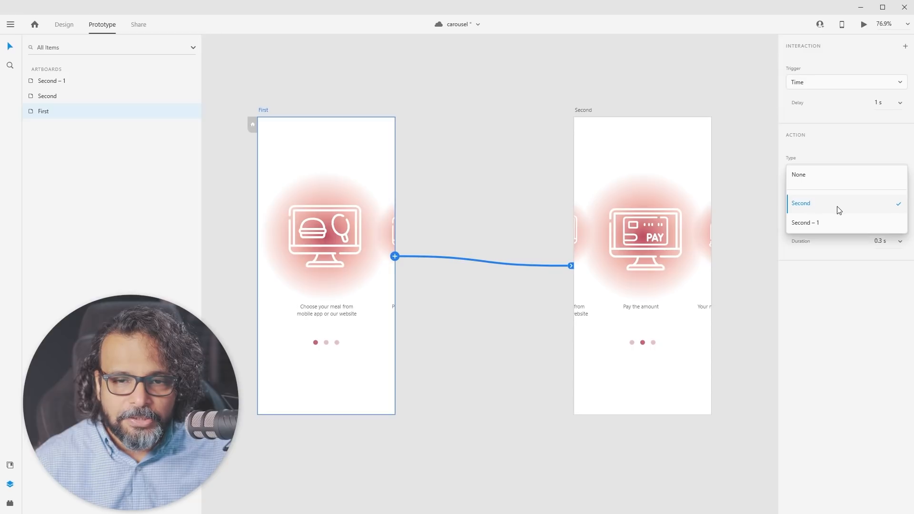
{"action": "left_click", "coordinate": [839, 211]}
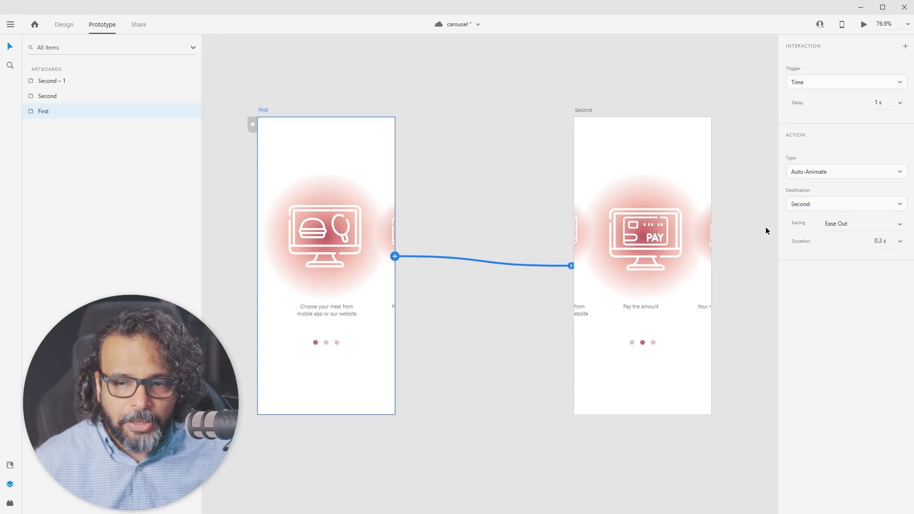
{"action": "left_click", "coordinate": [852, 223]}
{"action": "left_click", "coordinate": [899, 224]}
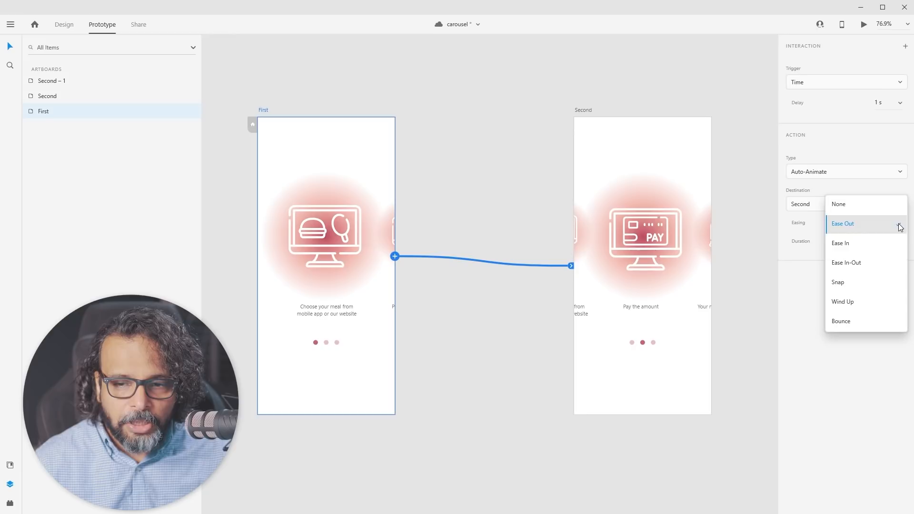
{"action": "left_click", "coordinate": [870, 265]}
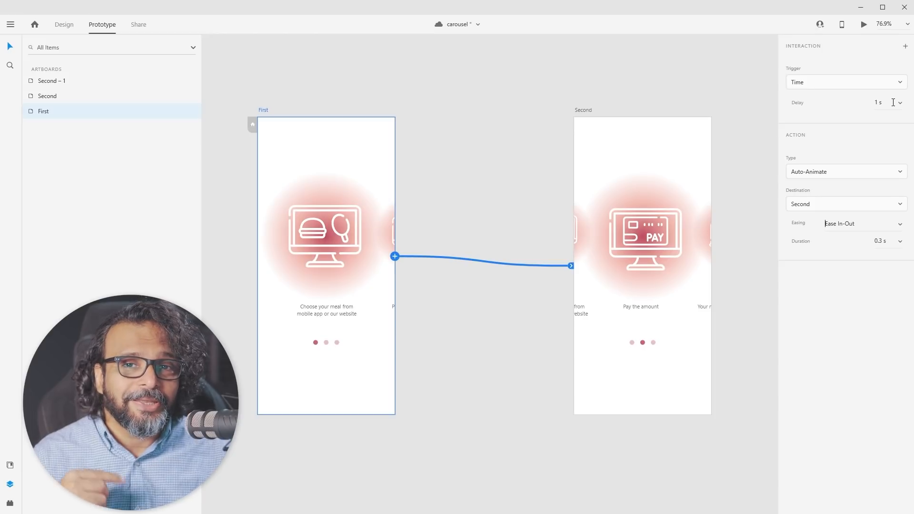
Link the middle dot inside the First artboard's dots group to the Second artboard with a tap-triggered Auto-Animate
{"action": "left_click", "coordinate": [356, 344]}
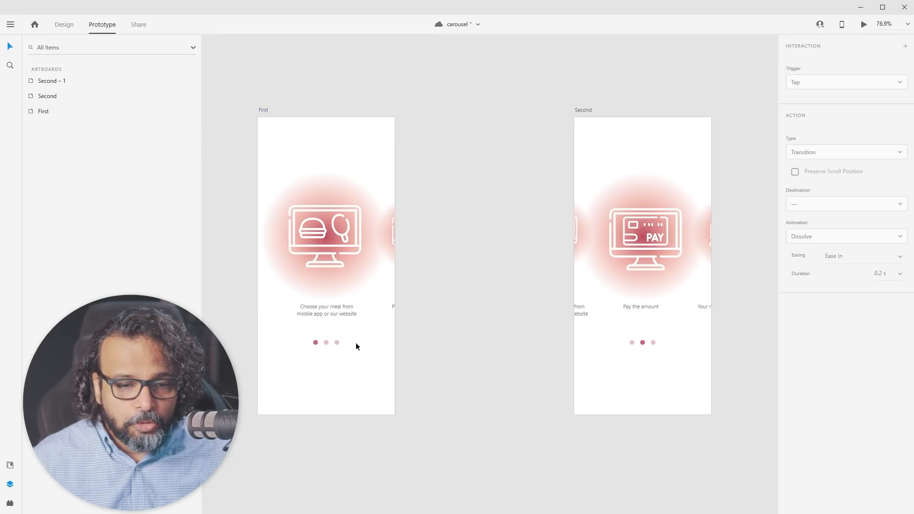
{"action": "left_click", "coordinate": [326, 342]}
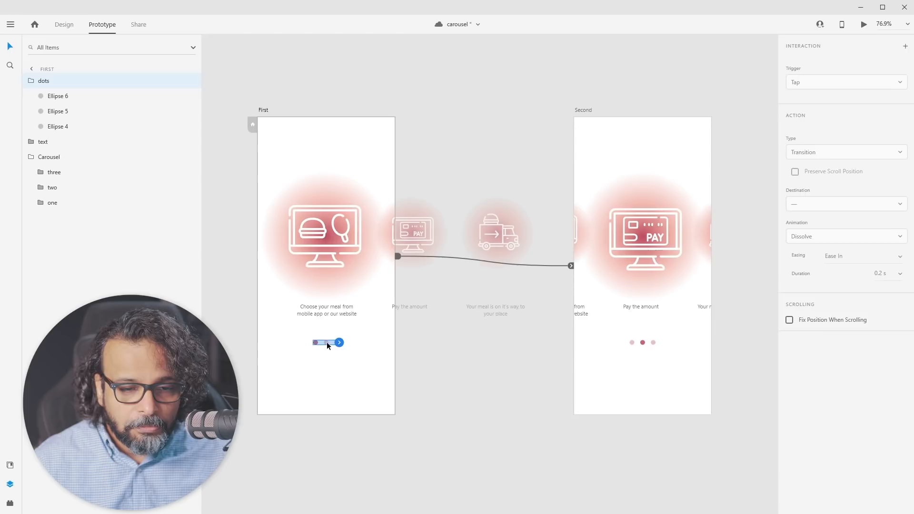
{"action": "double_click", "coordinate": [327, 342]}
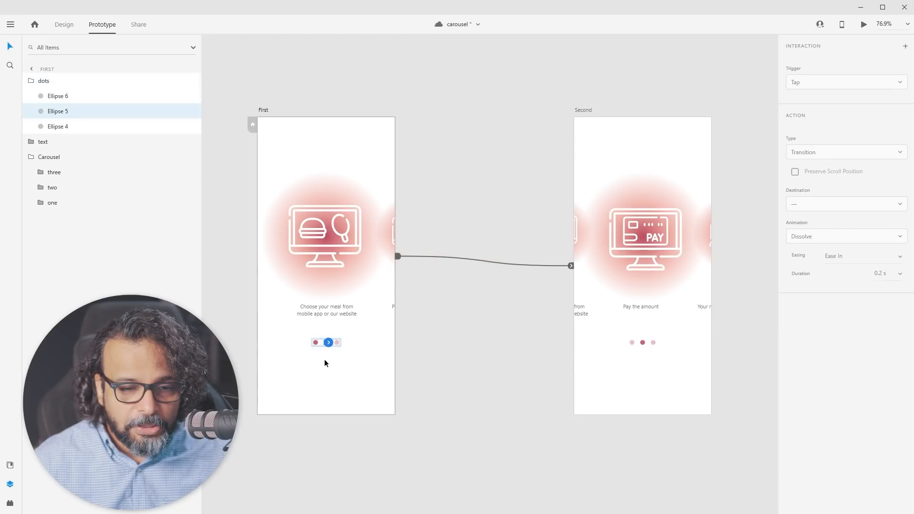
{"action": "scroll", "coordinate": [326, 343], "scroll_direction": "up", "scroll_amount": 2}
{"action": "scroll", "coordinate": [325, 345], "scroll_direction": "up", "scroll_amount": 5}
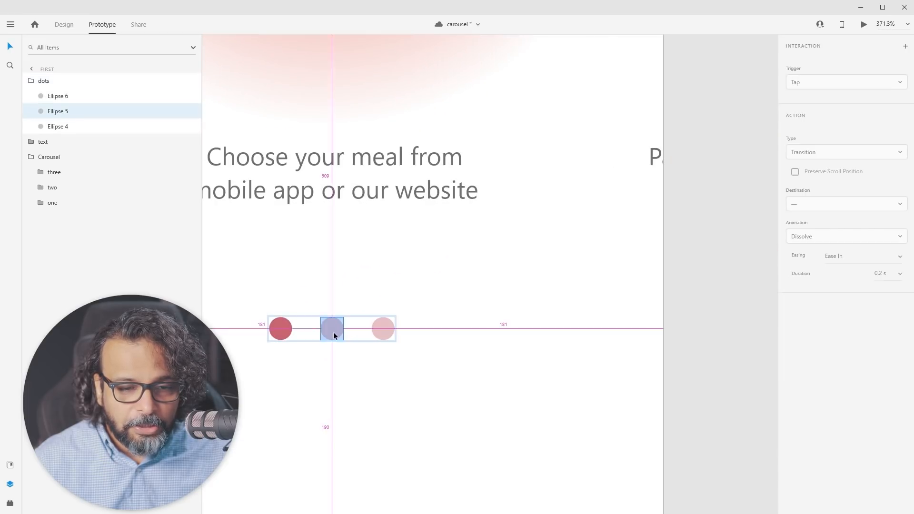
{"action": "scroll", "coordinate": [333, 332], "scroll_direction": "down", "scroll_amount": 4}
{"action": "scroll", "coordinate": [333, 332], "scroll_direction": "down", "scroll_amount": 2}
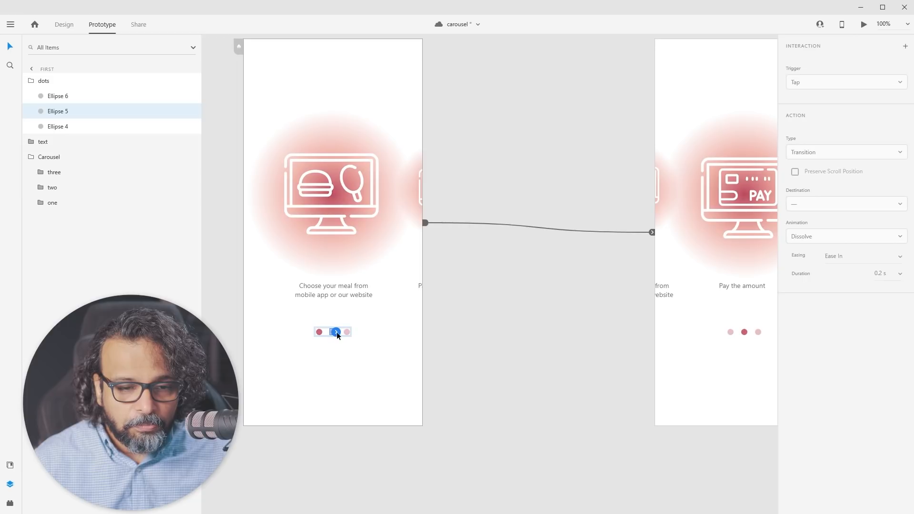
{"action": "left_click_drag", "start_coordinate": [336, 331], "coordinate": [676, 275]}
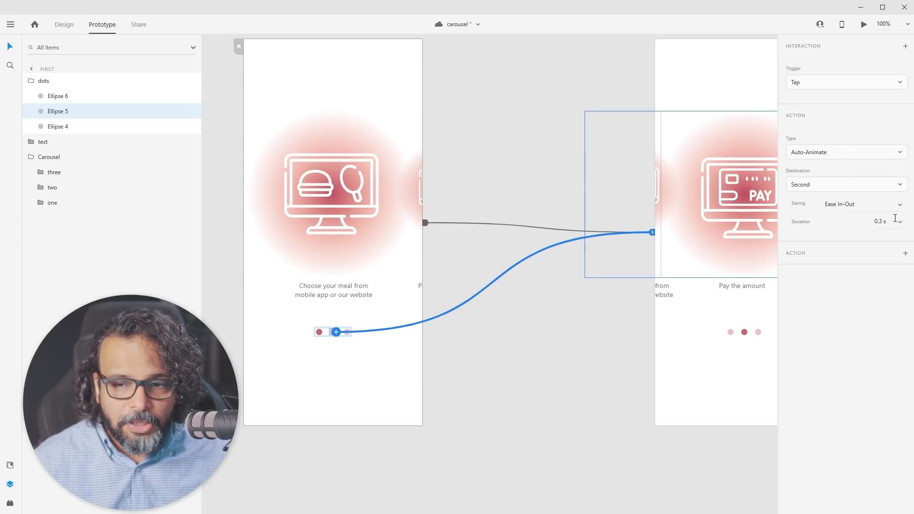
{"action": "left_click", "coordinate": [522, 339]}
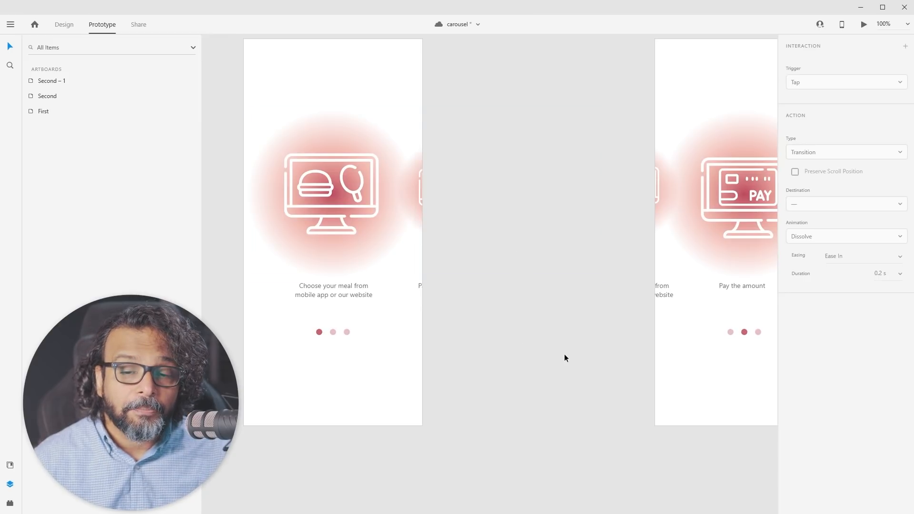
Wire the Second artboard to the truck artboard with a timed Auto-Animate after 1 s
{"action": "left_click_drag", "start_coordinate": [696, 329], "coordinate": [383, 335]}
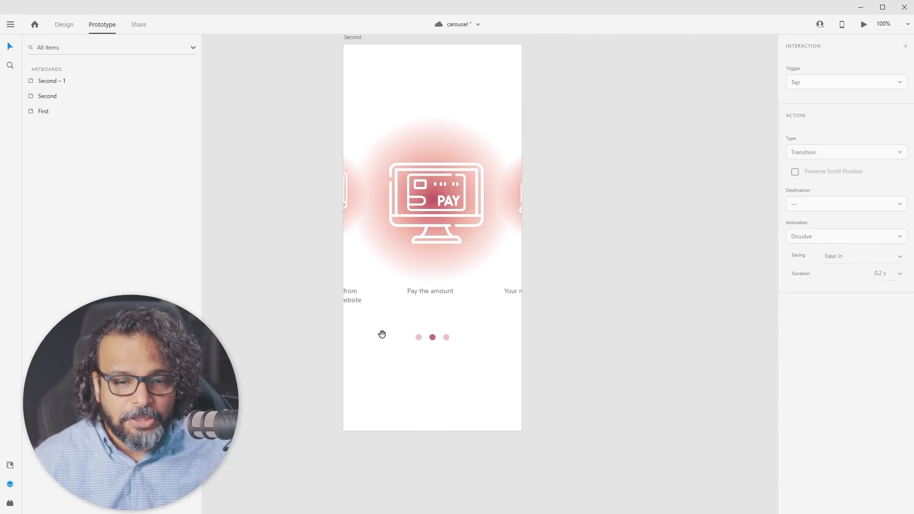
{"action": "left_click", "coordinate": [351, 38]}
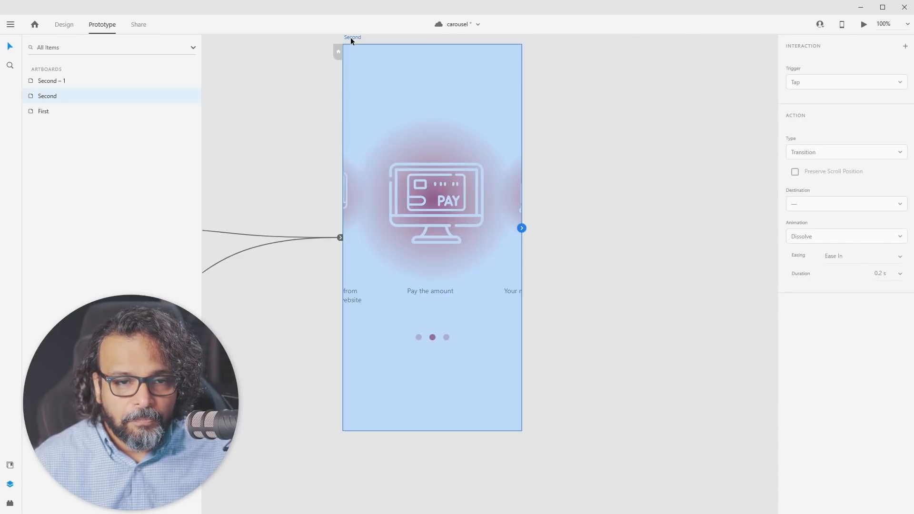
{"action": "scroll", "coordinate": [444, 256], "scroll_direction": "down", "scroll_amount": 5}
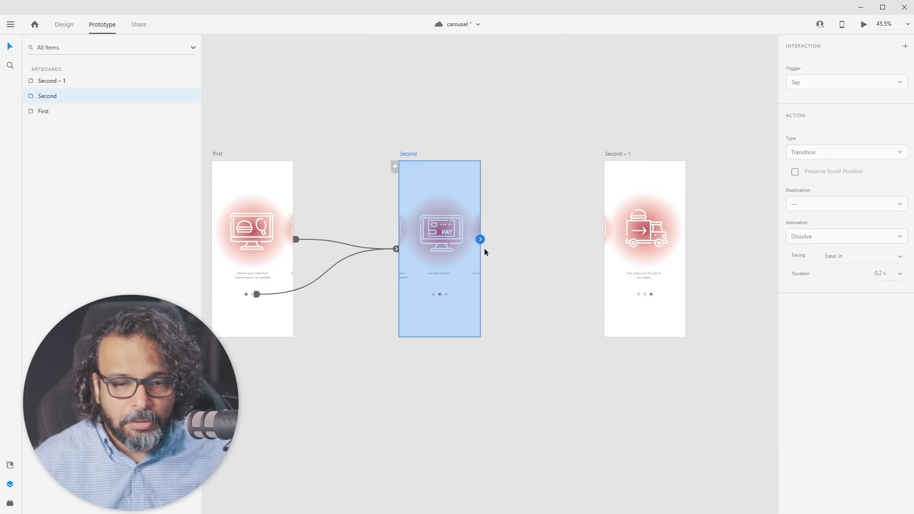
{"action": "left_click_drag", "start_coordinate": [481, 239], "coordinate": [630, 184]}
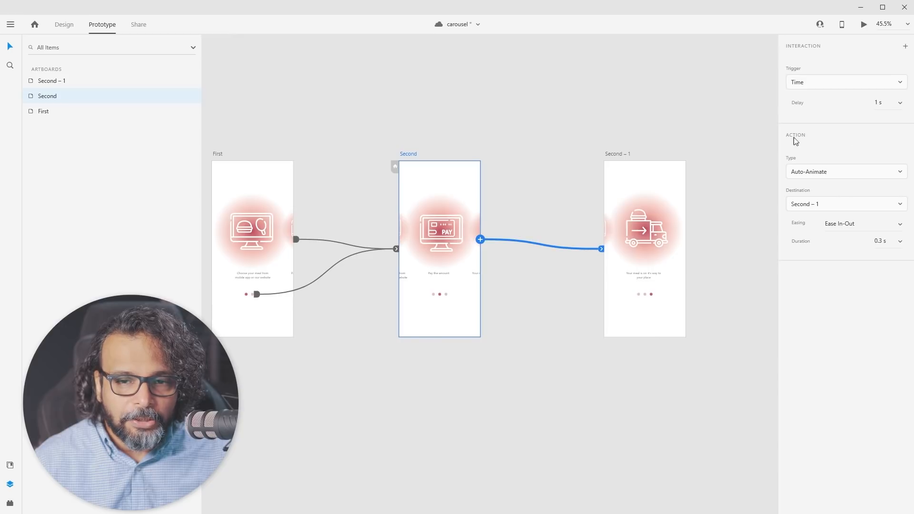
Rename the truck artboard as Third
{"action": "double_click", "coordinate": [621, 154]}
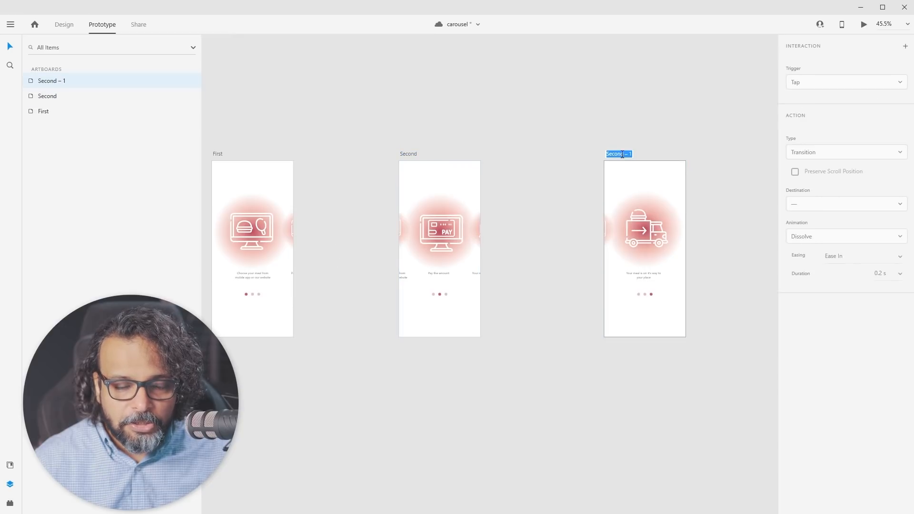
{"action": "type", "text": "Third"}
{"action": "key", "text": "Return"}
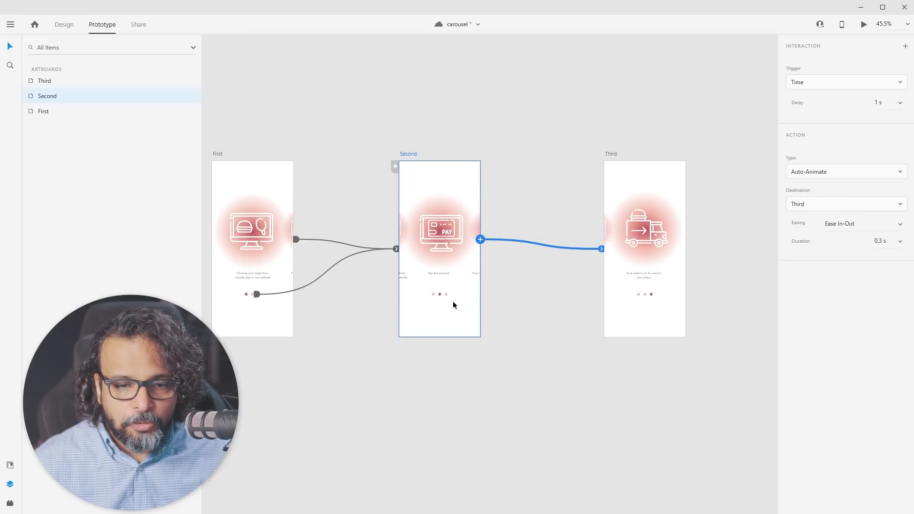
Link the third dot inside the Second artboard's dots group to the Third artboard
{"action": "scroll", "coordinate": [441, 294], "scroll_direction": "up", "scroll_amount": 5}
{"action": "left_click", "coordinate": [433, 293]}
{"action": "left_click", "coordinate": [435, 293]}
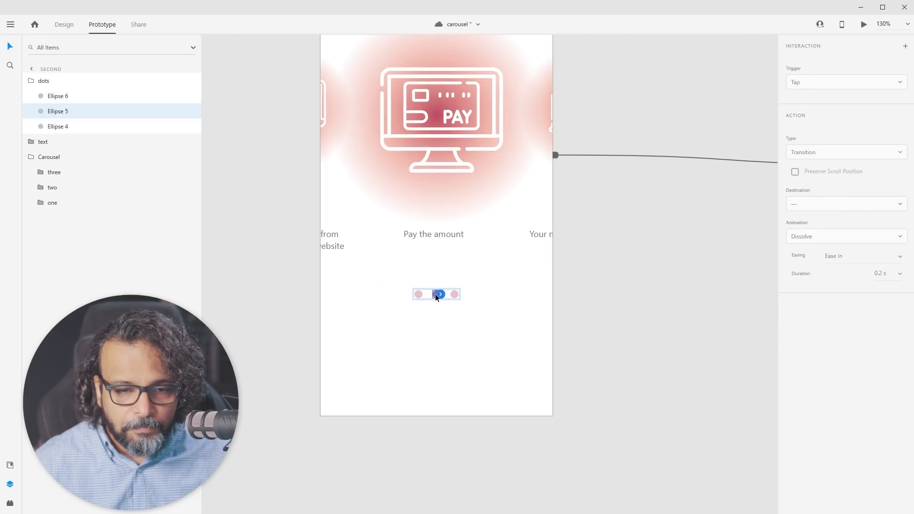
{"action": "scroll", "coordinate": [422, 295], "scroll_direction": "down", "scroll_amount": 3}
{"action": "scroll", "coordinate": [421, 295], "scroll_direction": "down", "scroll_amount": 1}
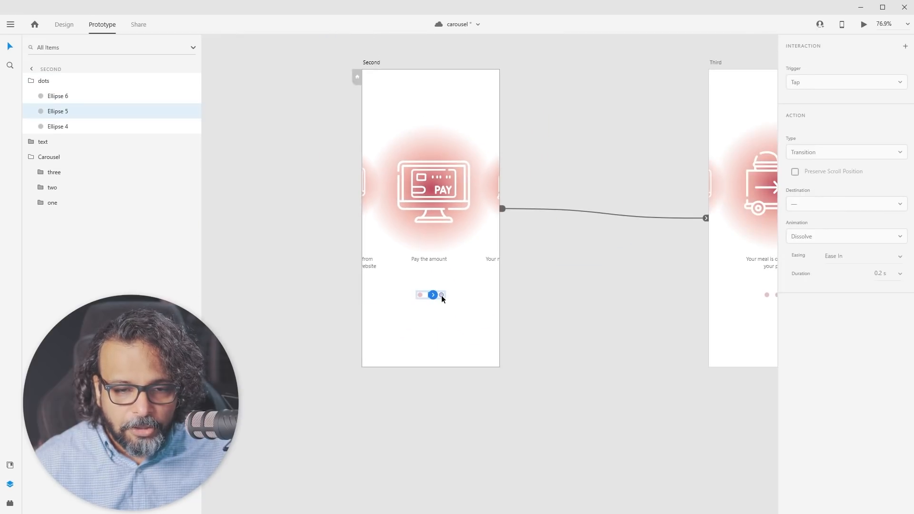
{"action": "left_click", "coordinate": [441, 296]}
{"action": "left_click_drag", "start_coordinate": [443, 295], "coordinate": [712, 258]}
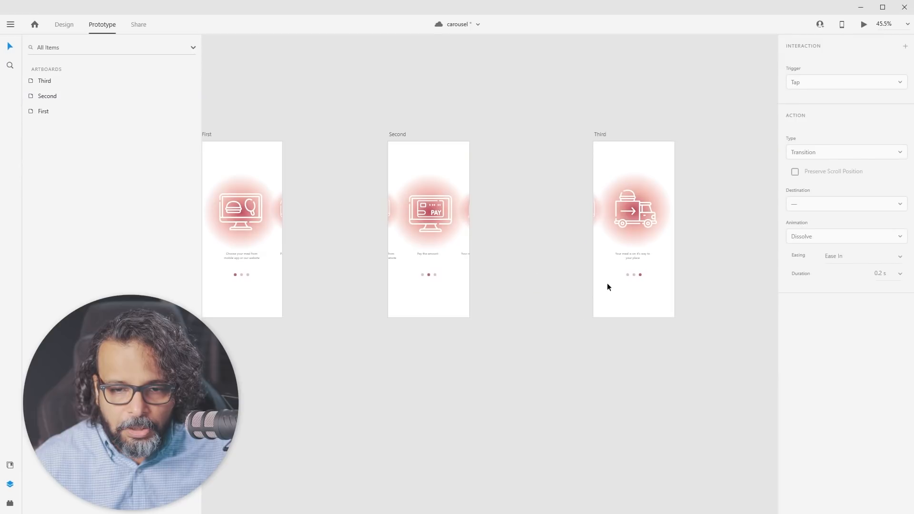
Link the first dot inside the Third artboard's dots group back to the First artboard with a tap-triggered Auto-Animate
{"action": "scroll", "coordinate": [636, 280], "scroll_direction": "up", "scroll_amount": 4}
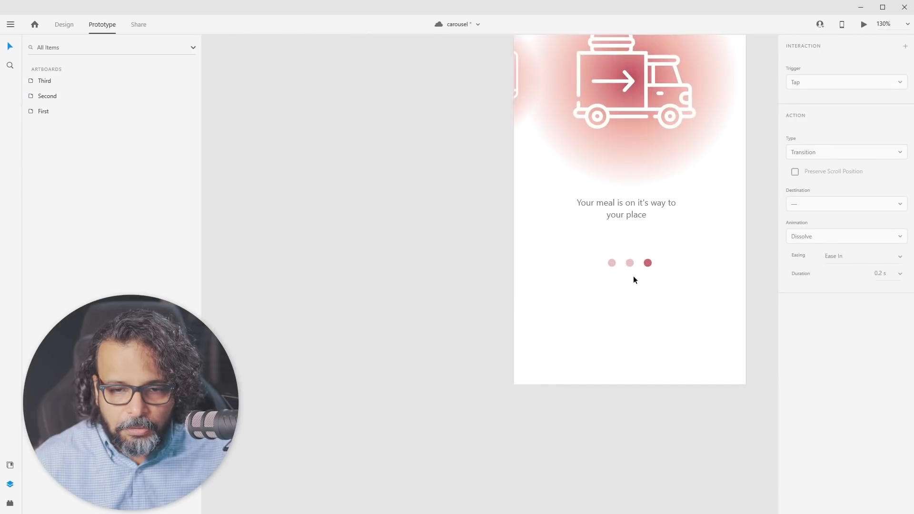
{"action": "left_click", "coordinate": [613, 260]}
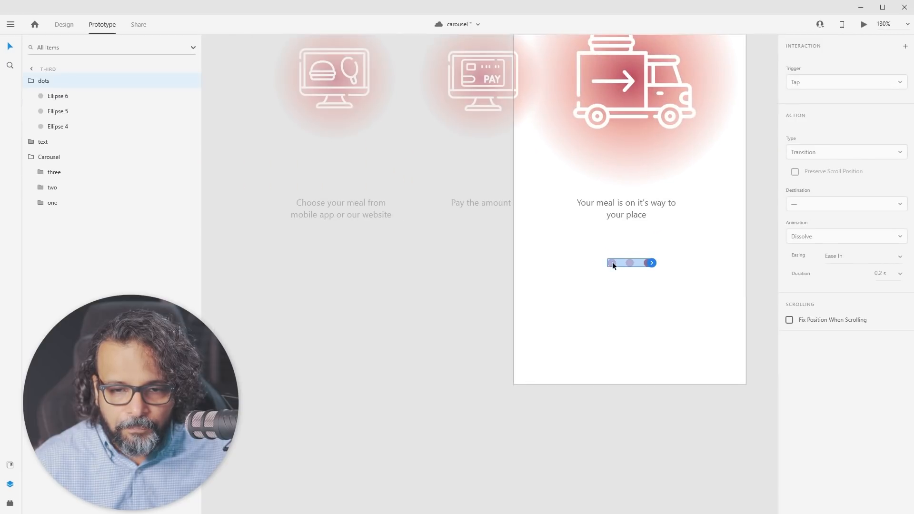
{"action": "double_click", "coordinate": [612, 262]}
{"action": "scroll", "coordinate": [614, 271], "scroll_direction": "down", "scroll_amount": 3}
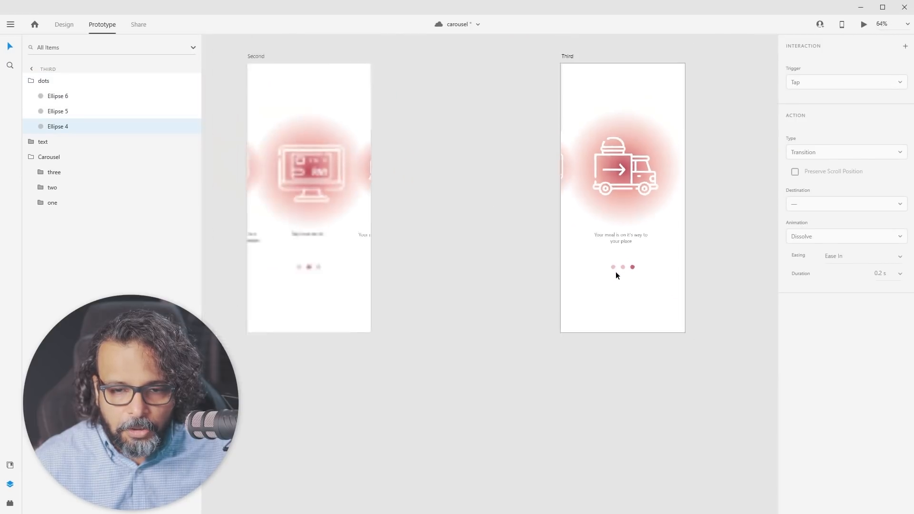
{"action": "scroll", "coordinate": [616, 272], "scroll_direction": "down", "scroll_amount": 2}
{"action": "left_click_drag", "start_coordinate": [616, 269], "coordinate": [259, 156]}
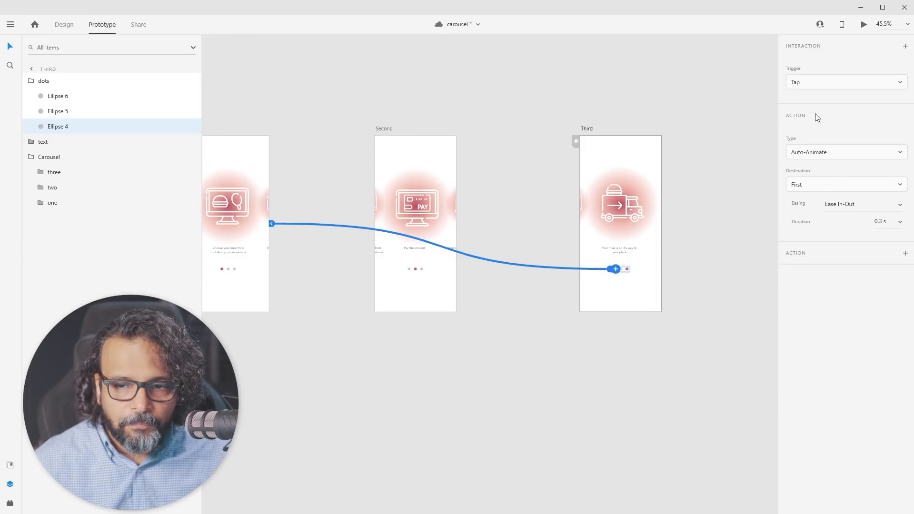
{"action": "left_click", "coordinate": [478, 353]}
Preview the carousel prototype and test the first dot's link from the truck screen
{"action": "scroll", "coordinate": [446, 314], "scroll_direction": "down", "scroll_amount": 3}
{"action": "left_click_drag", "start_coordinate": [382, 323], "coordinate": [454, 339]}
{"action": "left_click", "coordinate": [863, 25]}
{"action": "left_click_drag", "start_coordinate": [96, 0], "coordinate": [477, 54]}
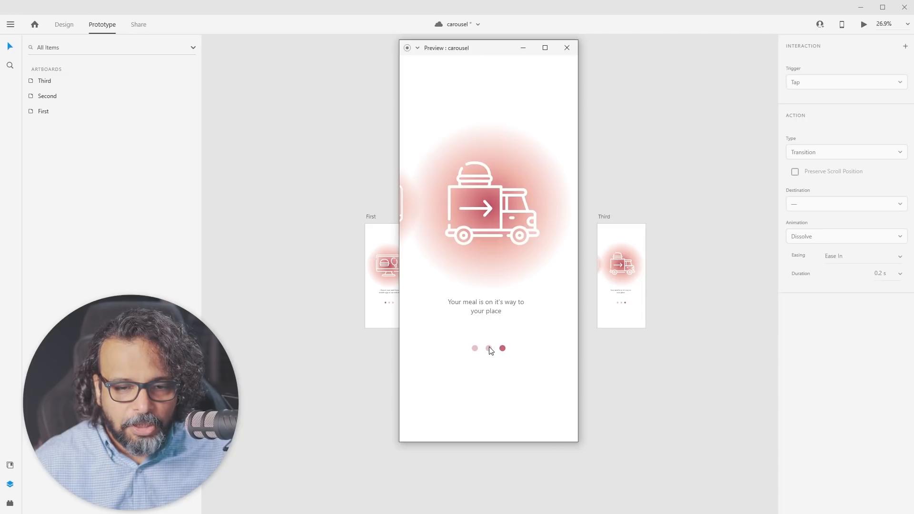
{"action": "left_click", "coordinate": [475, 349]}
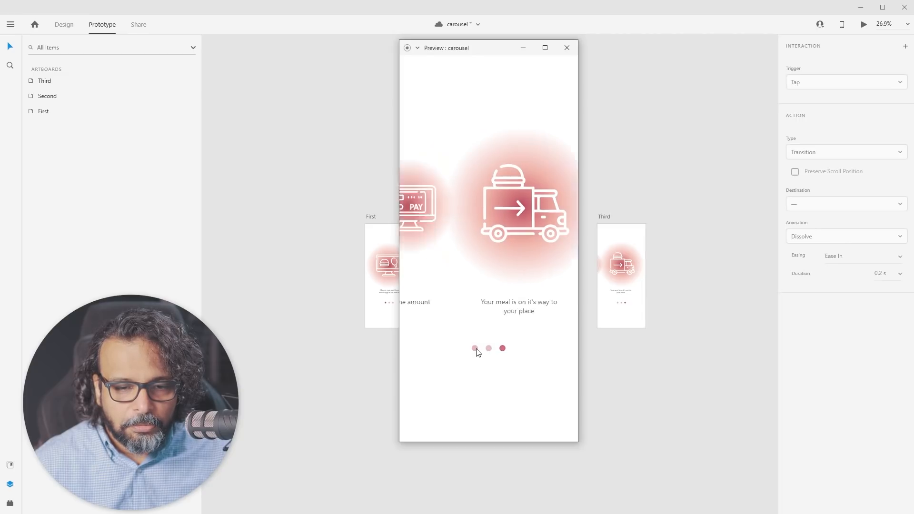
Test the second and third dots in the carousel preview, then close the preview
{"action": "left_click", "coordinate": [489, 350]}
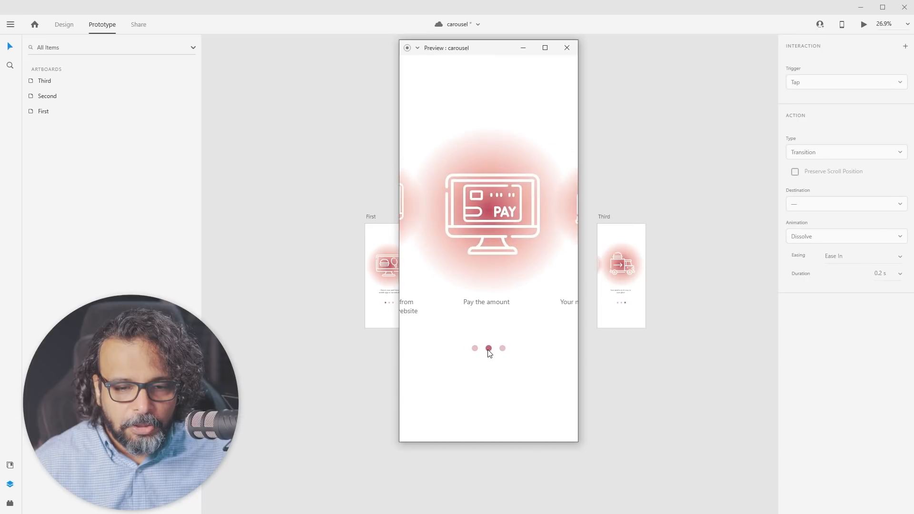
{"action": "left_click", "coordinate": [503, 349]}
{"action": "left_click", "coordinate": [567, 48]}
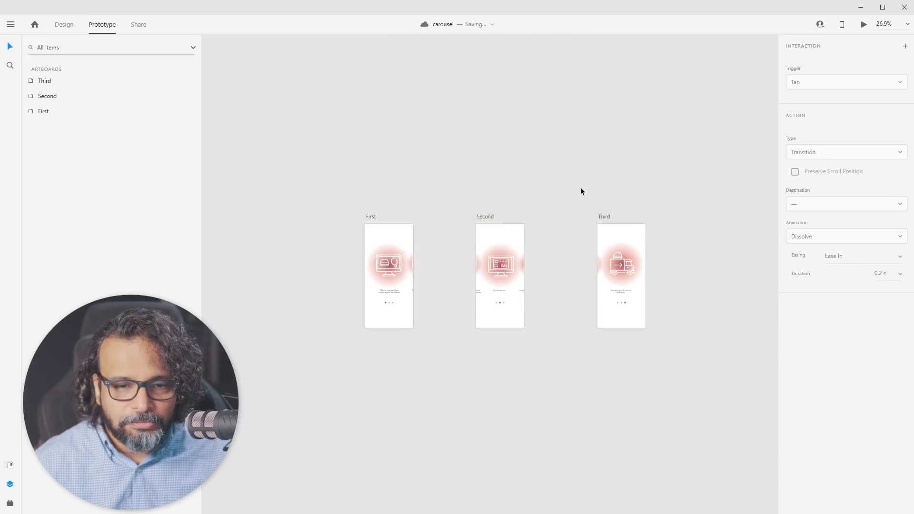
Set the delay of the First artboard's timed transition to 5 s
{"action": "left_click", "coordinate": [389, 243]}
{"action": "scroll", "coordinate": [400, 265], "scroll_direction": "up", "scroll_amount": 4}
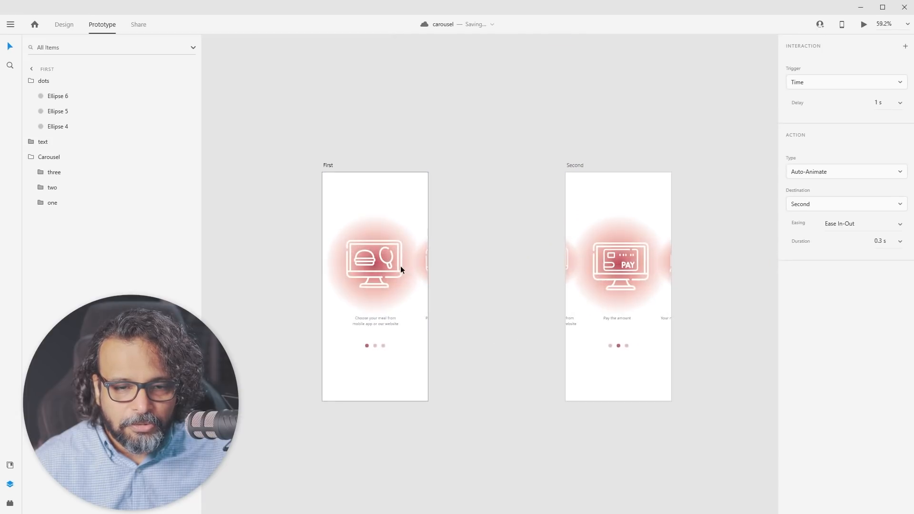
{"action": "left_click", "coordinate": [439, 279]}
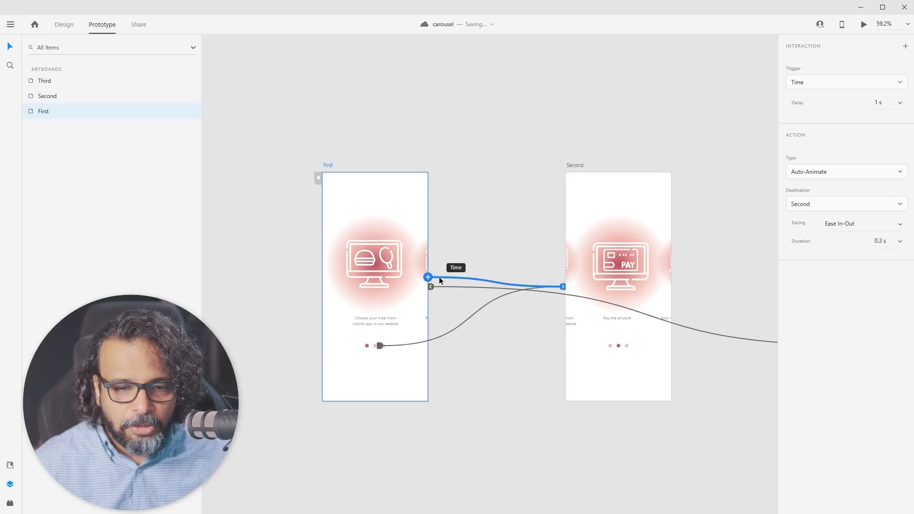
{"action": "left_click", "coordinate": [893, 103]}
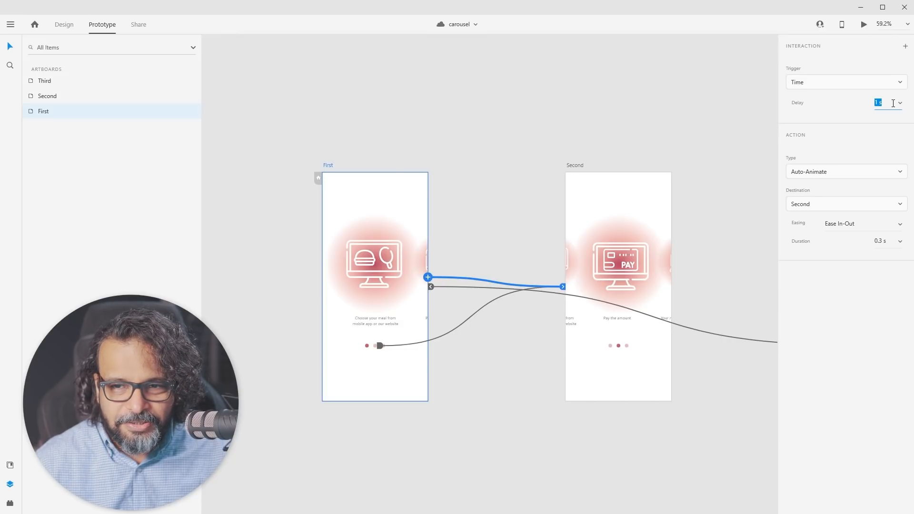
{"action": "type", "text": "5"}
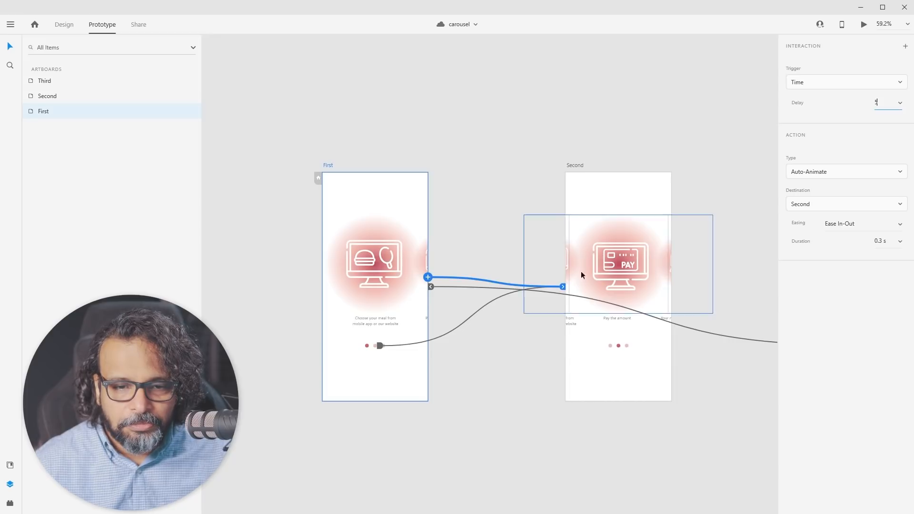
{"action": "scroll", "coordinate": [478, 306], "scroll_direction": "down", "scroll_amount": 2}
{"action": "scroll", "coordinate": [474, 303], "scroll_direction": "up", "scroll_amount": 1}
{"action": "left_click", "coordinate": [505, 342]}
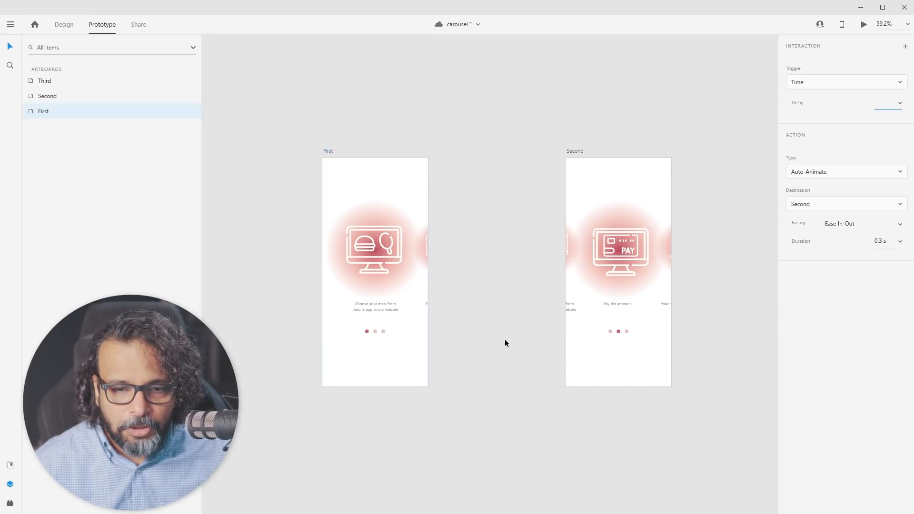
Set the delay of the Second artboard's timed transition to 5 s
{"action": "left_click_drag", "start_coordinate": [667, 284], "coordinate": [543, 271]}
{"action": "left_click", "coordinate": [507, 156]}
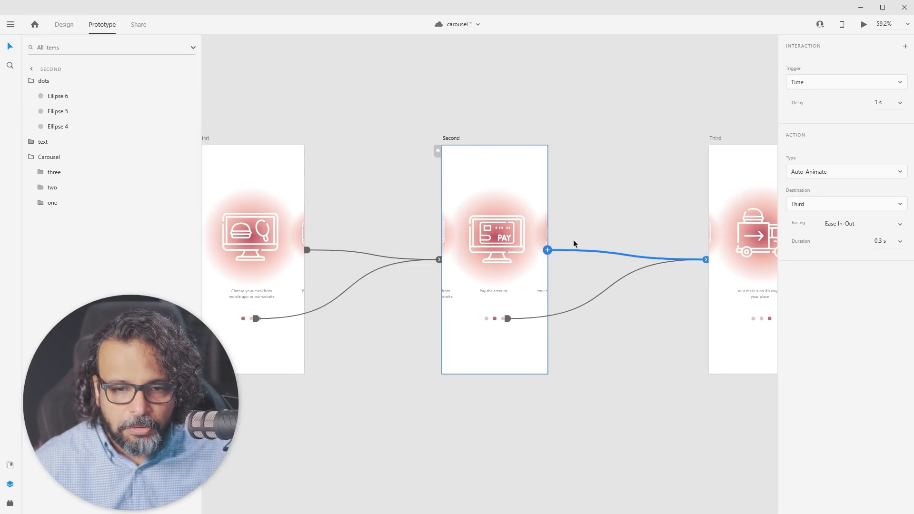
{"action": "left_click", "coordinate": [880, 103]}
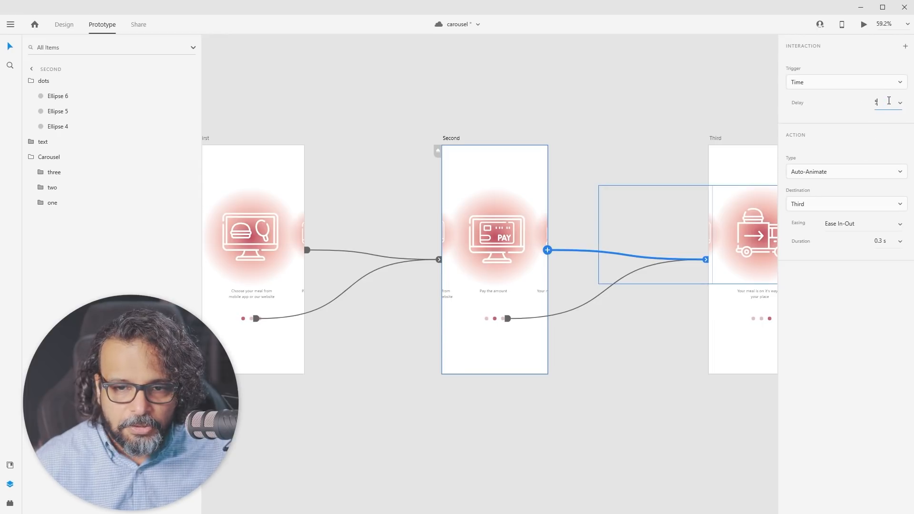
{"action": "left_click", "coordinate": [679, 121]}
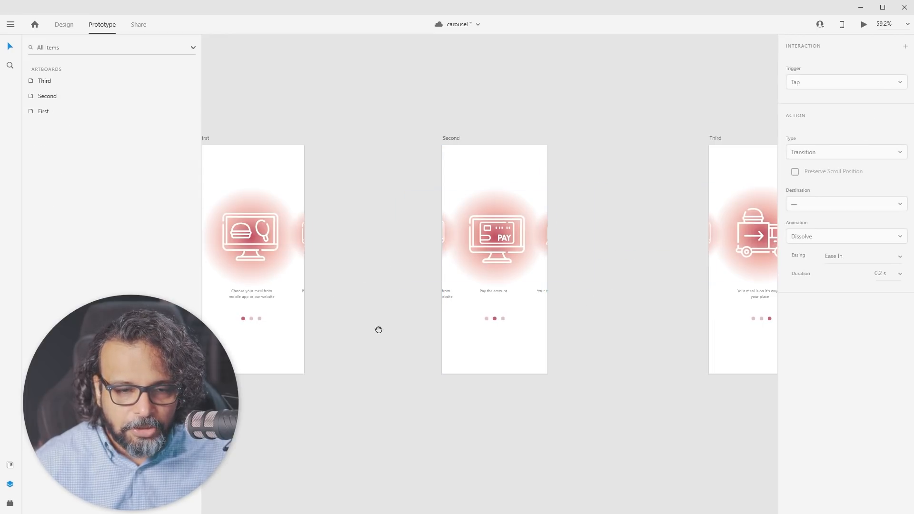
Examine which dots inside the First artboard's dots group already have prototype links
{"action": "left_click_drag", "start_coordinate": [376, 328], "coordinate": [469, 306]}
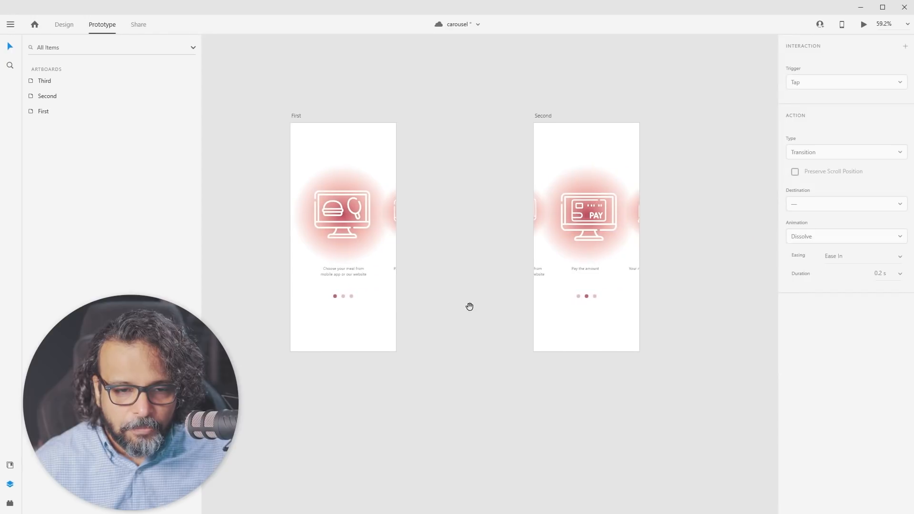
{"action": "scroll", "coordinate": [336, 295], "scroll_direction": "up", "scroll_amount": 2}
{"action": "left_click", "coordinate": [336, 295]}
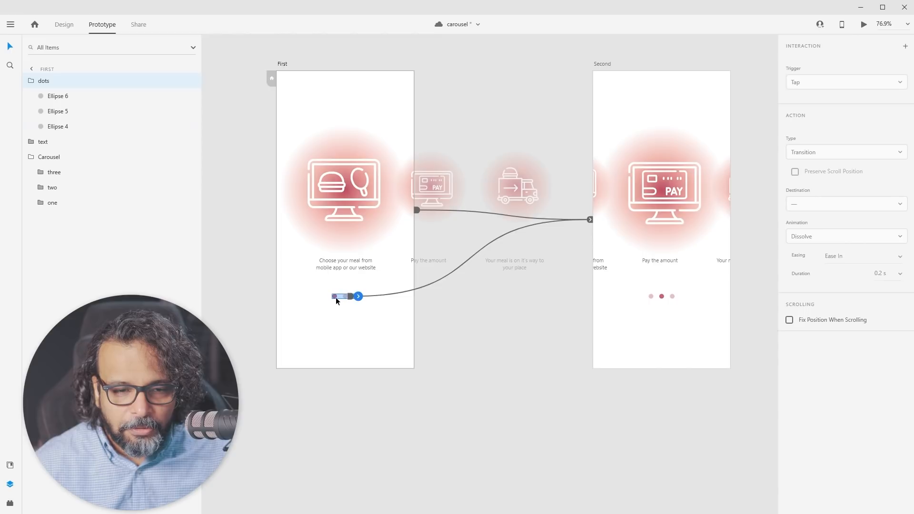
{"action": "double_click", "coordinate": [336, 297]}
{"action": "scroll", "coordinate": [341, 309], "scroll_direction": "up", "scroll_amount": 1}
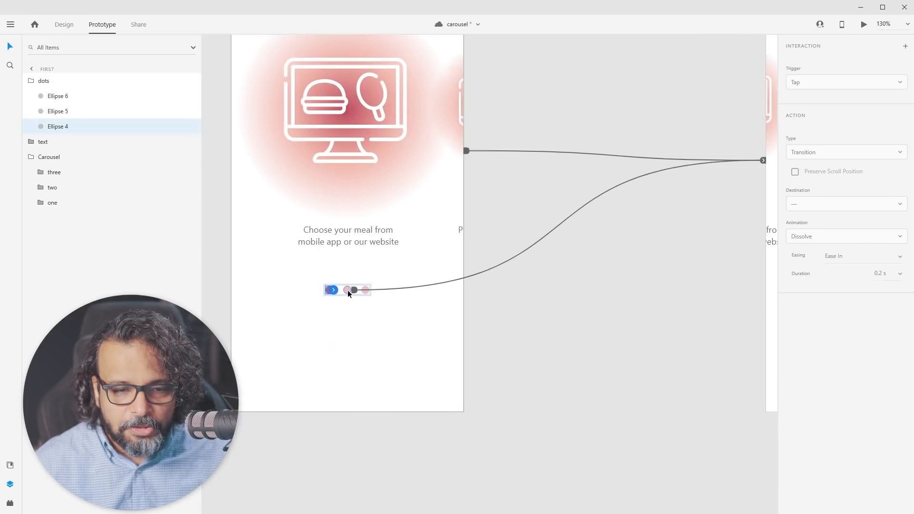
{"action": "left_click", "coordinate": [348, 290]}
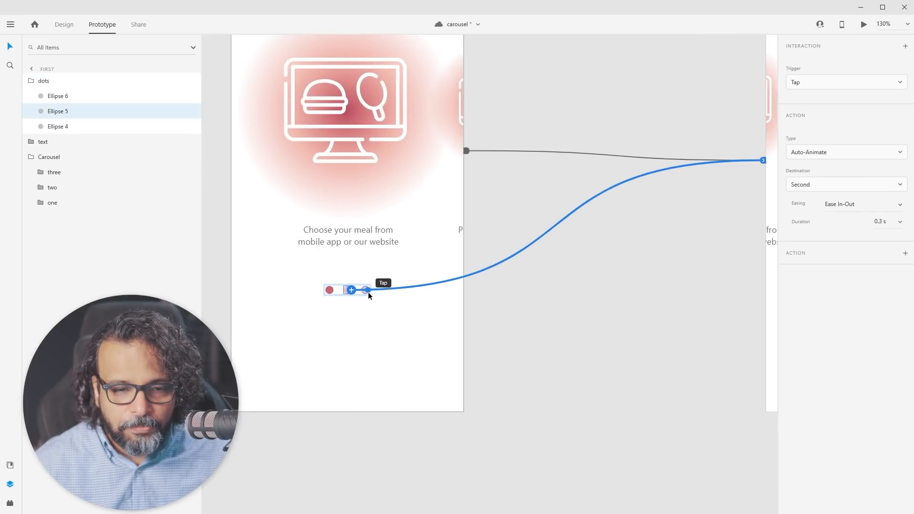
{"action": "left_click", "coordinate": [367, 303]}
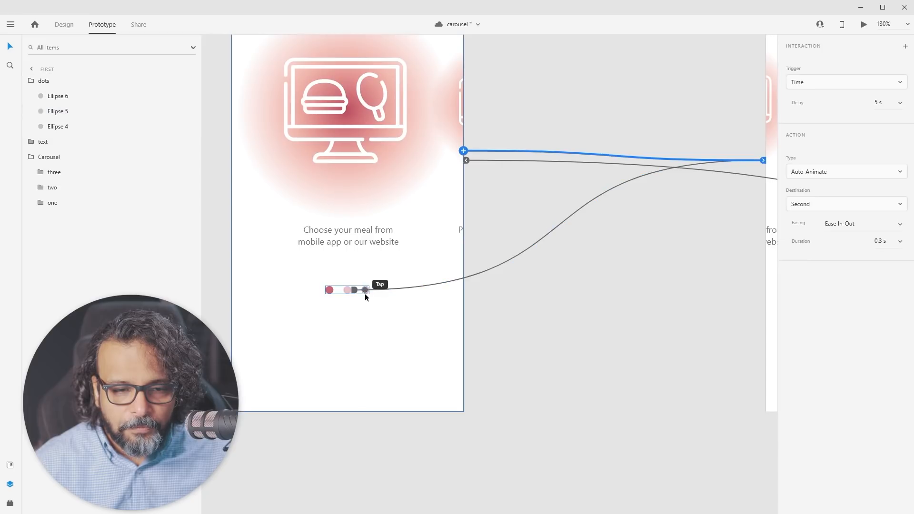
Link the third dot inside the First artboard's dots group to the Third artboard with a tap-triggered Auto-Animate
{"action": "left_click", "coordinate": [332, 287]}
{"action": "scroll", "coordinate": [362, 292], "scroll_direction": "up", "scroll_amount": 15}
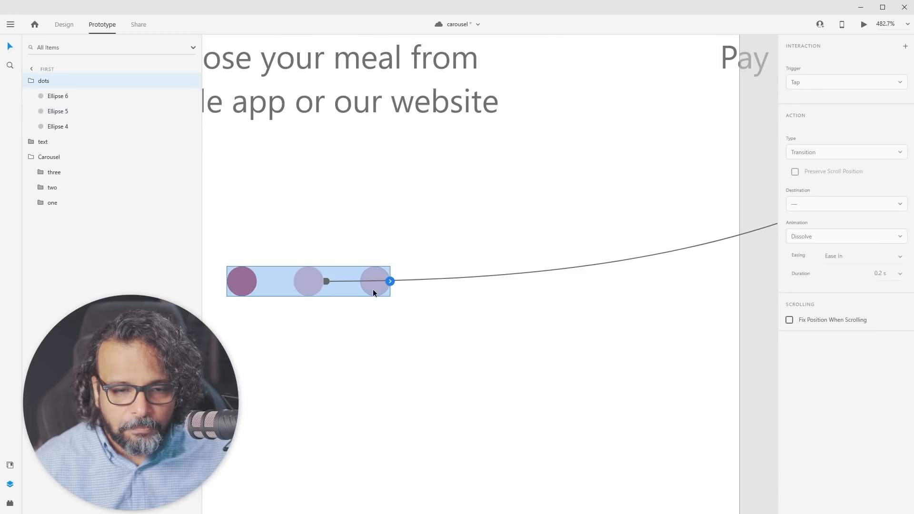
{"action": "double_click", "coordinate": [368, 289]}
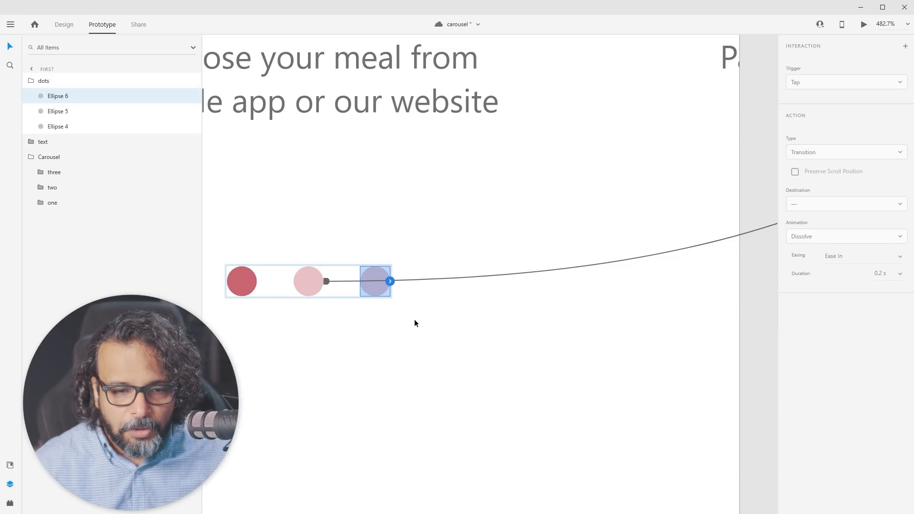
{"action": "scroll", "coordinate": [359, 295], "scroll_direction": "down", "scroll_amount": 15}
{"action": "scroll", "coordinate": [359, 296], "scroll_direction": "down", "scroll_amount": 4}
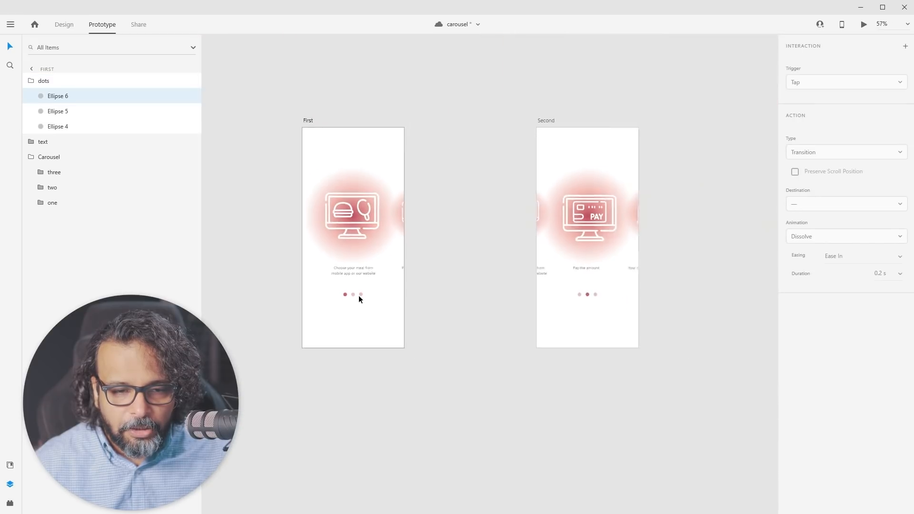
{"action": "left_click_drag", "start_coordinate": [361, 295], "coordinate": [716, 274]}
{"action": "scroll", "coordinate": [355, 302], "scroll_direction": "up", "scroll_amount": 8}
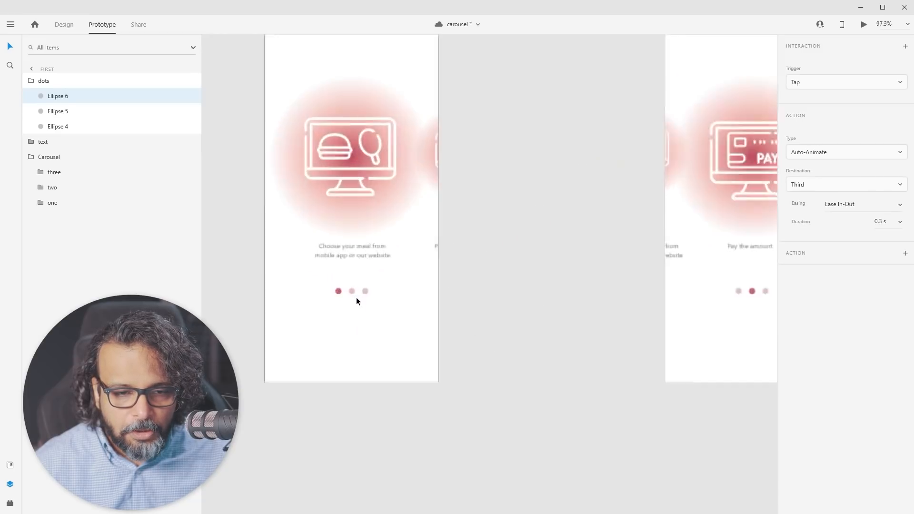
{"action": "left_click", "coordinate": [327, 285]}
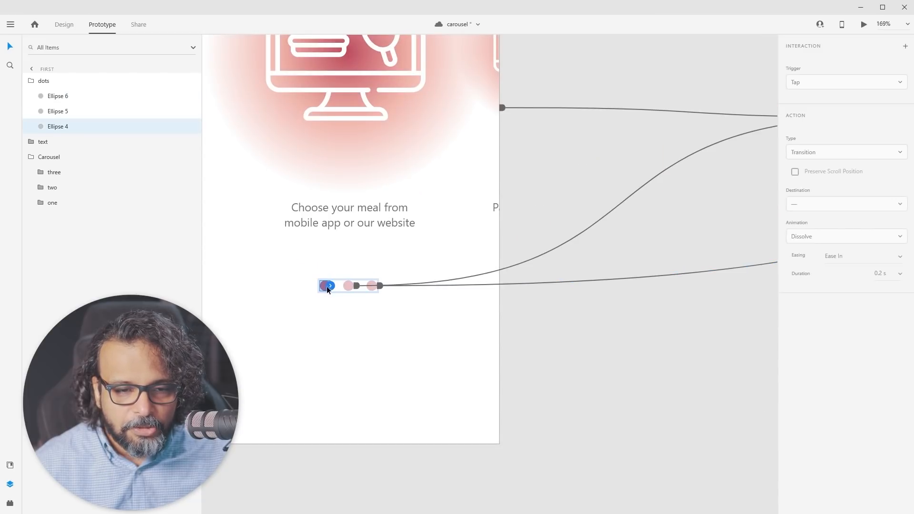
Link the first dot inside the Second artboard's dots group to the First artboard with a tap-triggered Auto-Animate
{"action": "scroll", "coordinate": [328, 299], "scroll_direction": "down", "scroll_amount": 4}
{"action": "scroll", "coordinate": [549, 294], "scroll_direction": "right", "scroll_amount": 3}
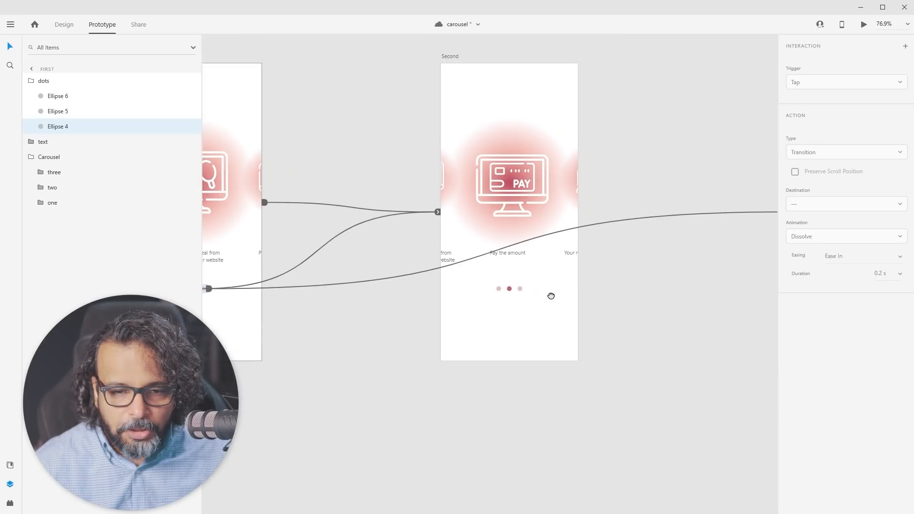
{"action": "scroll", "coordinate": [509, 292], "scroll_direction": "up", "scroll_amount": 10}
{"action": "double_click", "coordinate": [501, 281]}
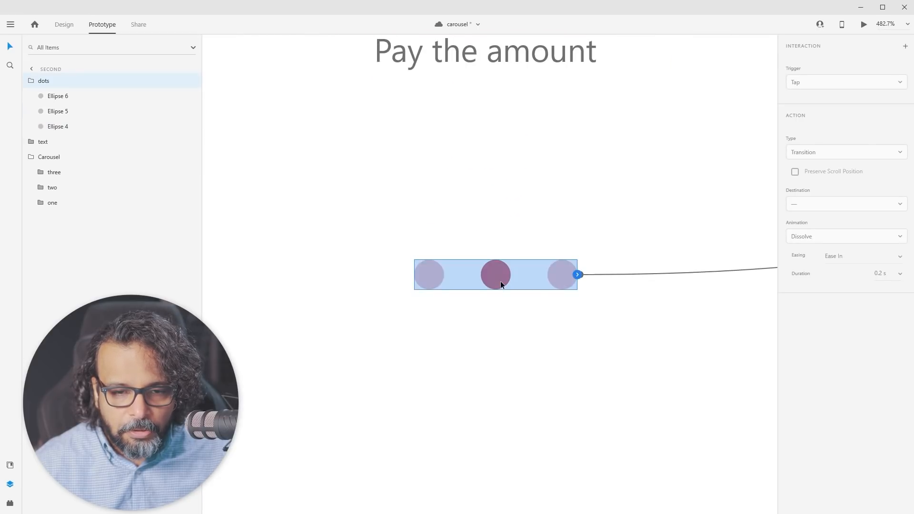
{"action": "scroll", "coordinate": [510, 273], "scroll_direction": "down", "scroll_amount": 2}
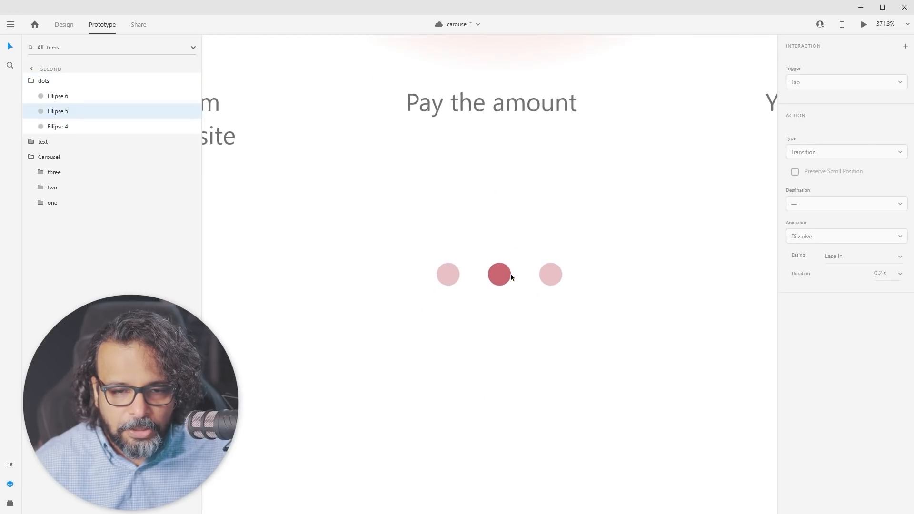
{"action": "left_click", "coordinate": [451, 277]}
{"action": "scroll", "coordinate": [473, 288], "scroll_direction": "down", "scroll_amount": 5}
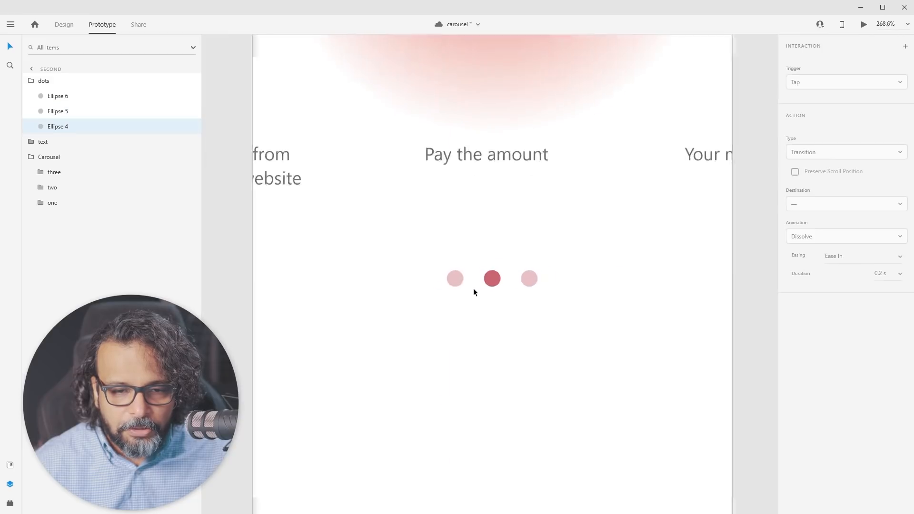
{"action": "mouse_move", "coordinate": [470, 285]}
{"action": "left_mouse_down"}
{"action": "mouse_move", "coordinate": [278, 285]}
{"action": "mouse_move", "coordinate": [181, 273]}
{"action": "mouse_move", "coordinate": [428, 293]}
{"action": "mouse_move", "coordinate": [469, 287]}
{"action": "left_mouse_up"}
{"action": "left_click_drag", "start_coordinate": [412, 318], "coordinate": [588, 339]}
{"action": "key", "text": "ctrl+z"}
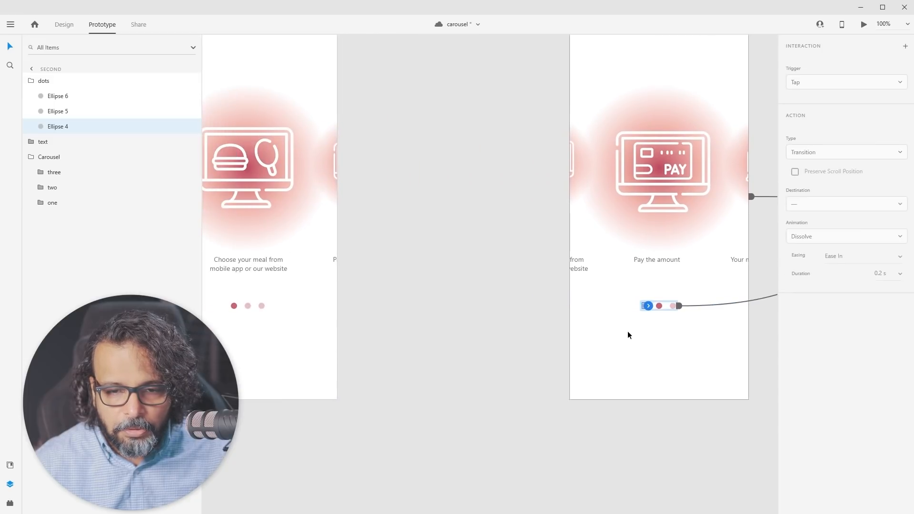
{"action": "left_click_drag", "start_coordinate": [637, 306], "coordinate": [317, 267]}
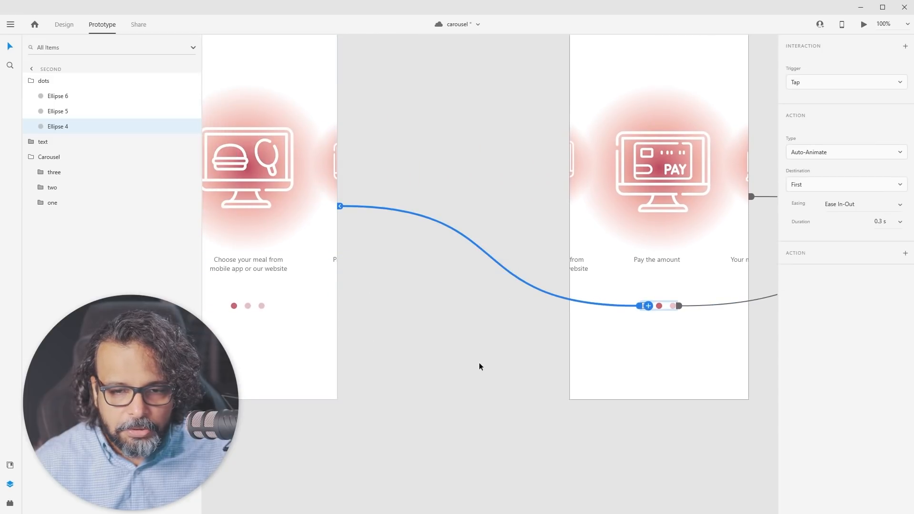
Check the Second artboard's third dot link, and link the Third artboard's second dot to the Second artboard with a tap-triggered Auto-Animate
{"action": "left_click_drag", "start_coordinate": [607, 330], "coordinate": [300, 319]}
{"action": "left_click", "coordinate": [353, 296]}
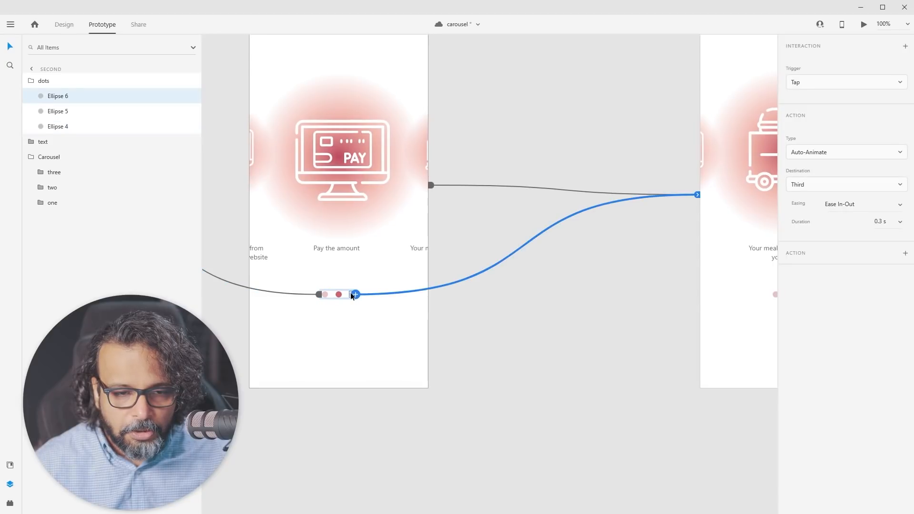
{"action": "scroll", "coordinate": [532, 304], "scroll_direction": "right", "scroll_amount": 5}
{"action": "scroll", "coordinate": [595, 298], "scroll_direction": "up", "scroll_amount": 4}
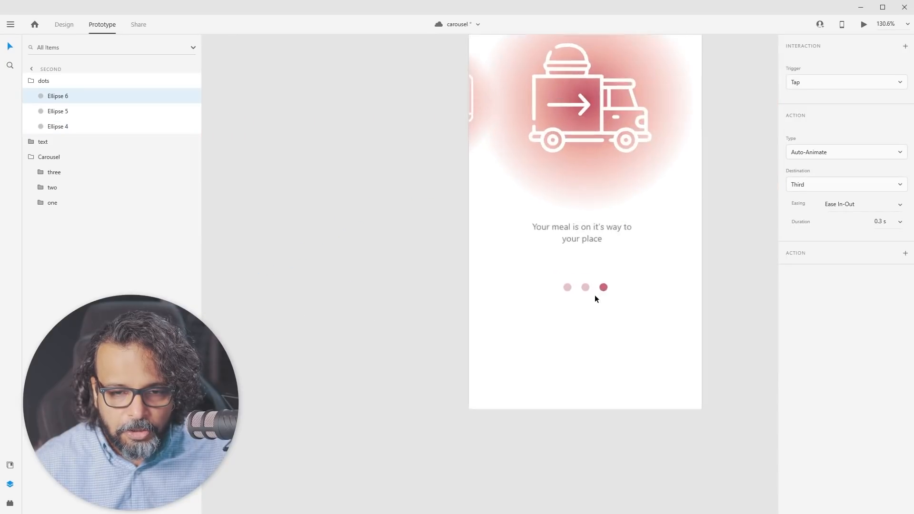
{"action": "scroll", "coordinate": [582, 288], "scroll_direction": "down", "scroll_amount": 4}
{"action": "left_click", "coordinate": [583, 287]}
{"action": "left_click_drag", "start_coordinate": [584, 287], "coordinate": [364, 299]}
Check the link of the first dot inside the Third artboard's dots group and clear the selection
{"action": "scroll", "coordinate": [586, 289], "scroll_direction": "up", "scroll_amount": 8}
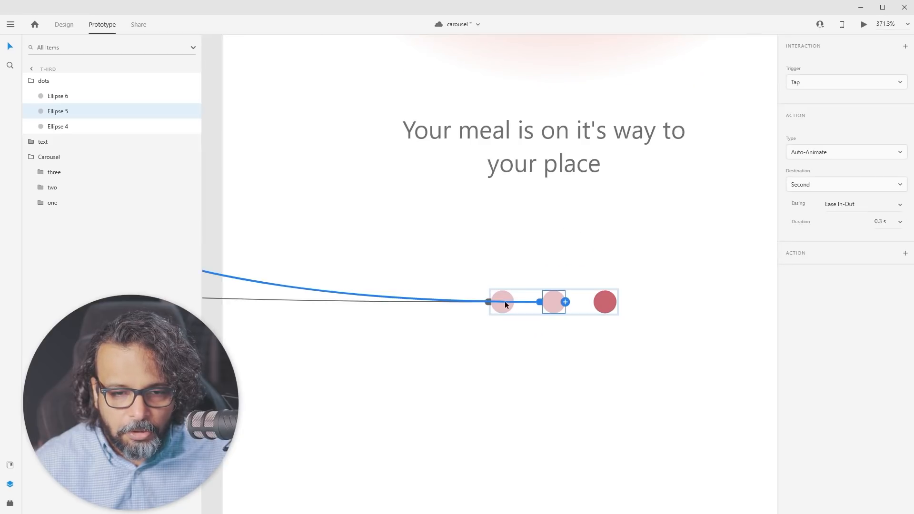
{"action": "left_click", "coordinate": [504, 308]}
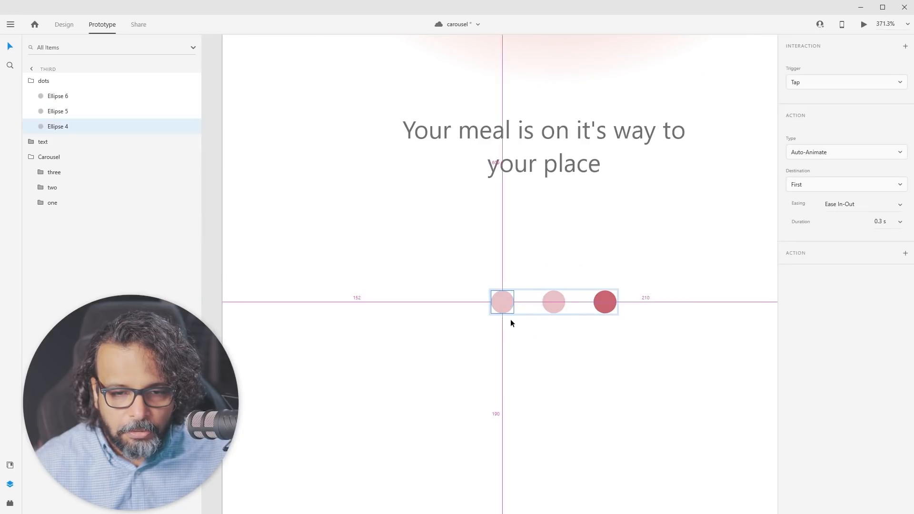
{"action": "scroll", "coordinate": [504, 327], "scroll_direction": "down", "scroll_amount": 8}
{"action": "left_click_drag", "start_coordinate": [391, 327], "coordinate": [612, 330]}
{"action": "left_click", "coordinate": [430, 354]}
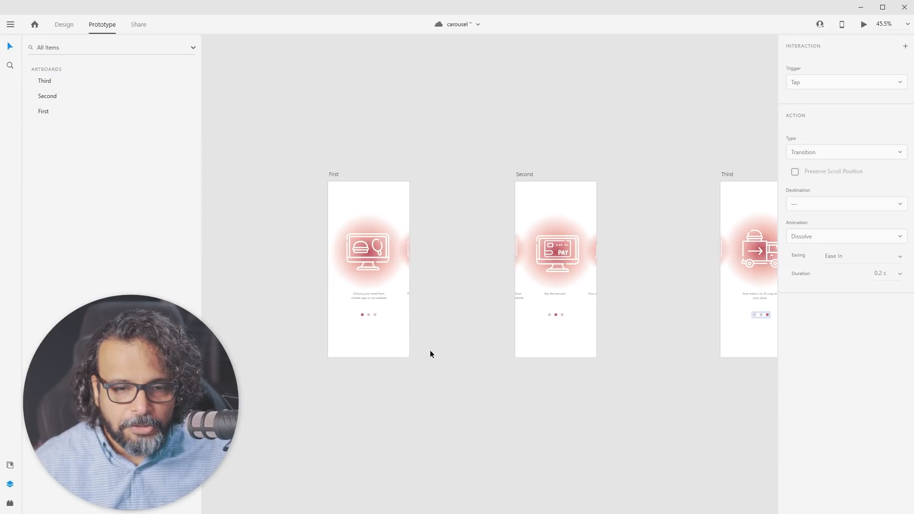
Preview the carousel from the First artboard and test the second and first dots
{"action": "left_click", "coordinate": [863, 26]}
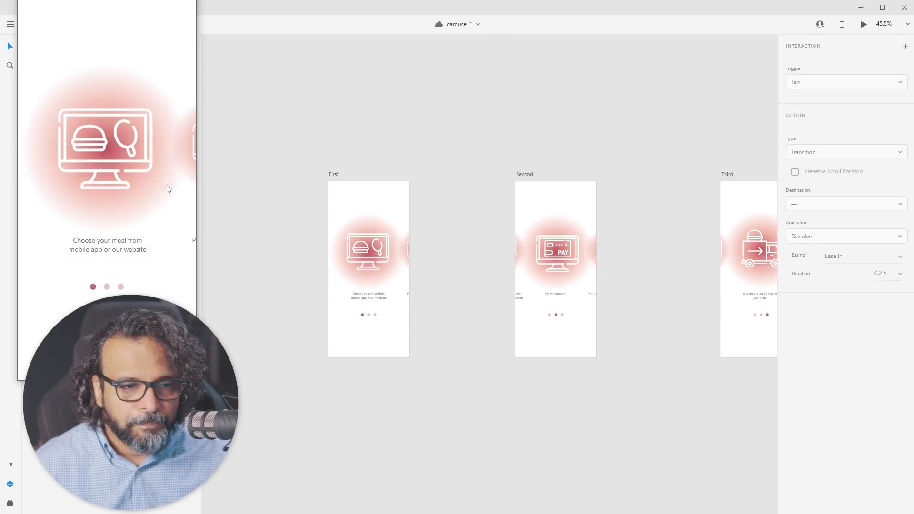
{"action": "left_click_drag", "start_coordinate": [95, 0], "coordinate": [475, 57]}
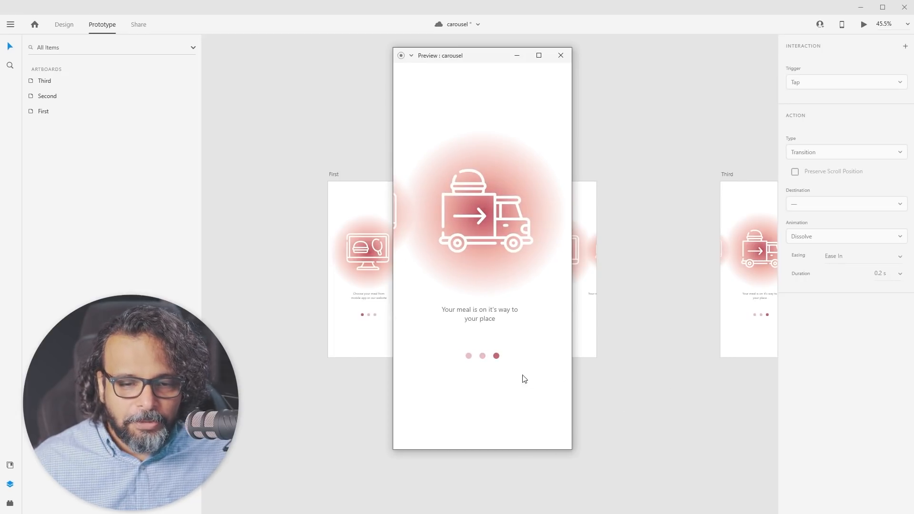
{"action": "left_click", "coordinate": [484, 357]}
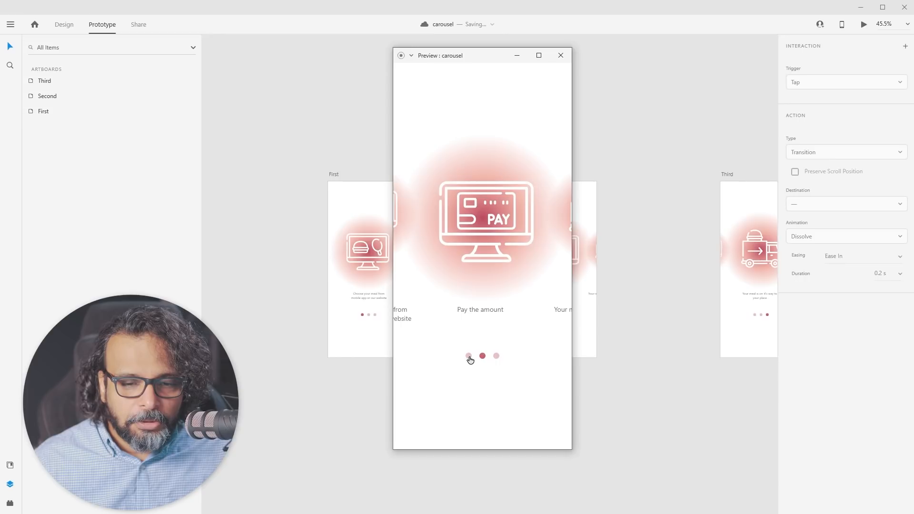
{"action": "left_click", "coordinate": [470, 357]}
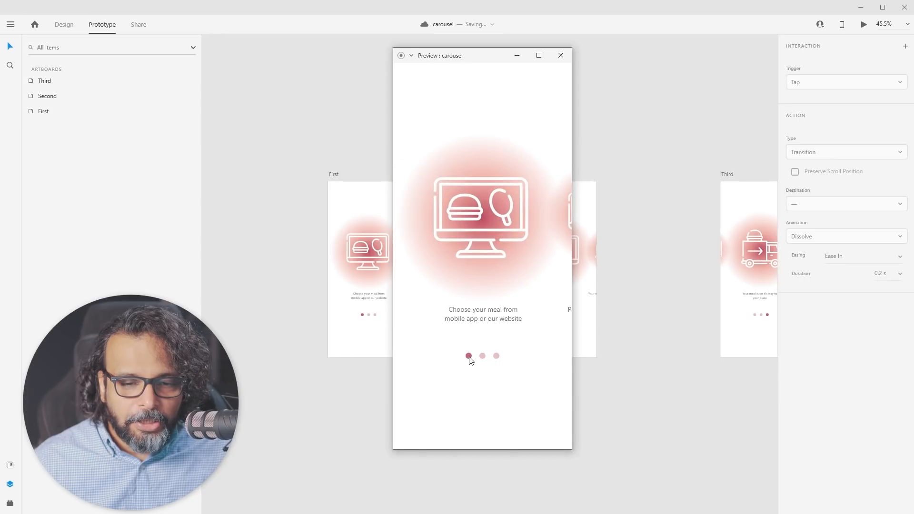
Test all three dots in the carousel preview, moving forward and backward through the screens and ending on the first one
{"action": "left_click", "coordinate": [497, 357]}
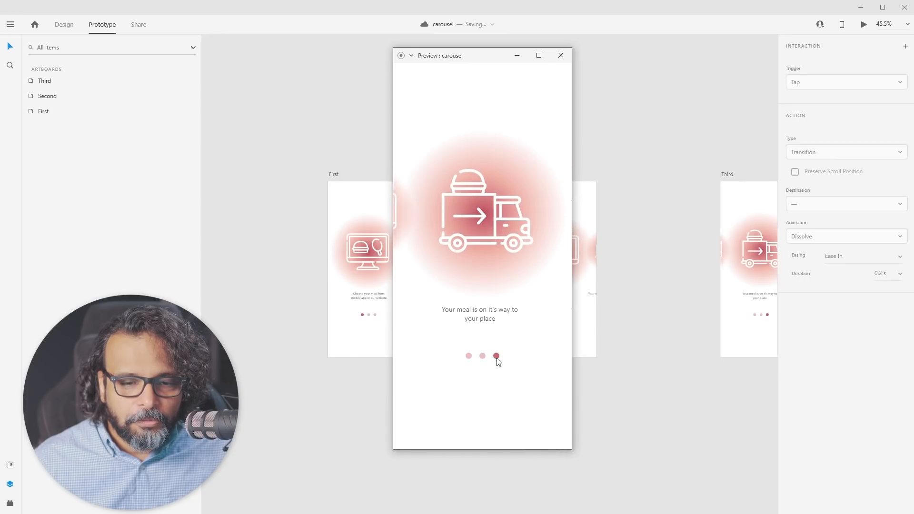
{"action": "left_click", "coordinate": [482, 358]}
{"action": "left_click", "coordinate": [469, 357]}
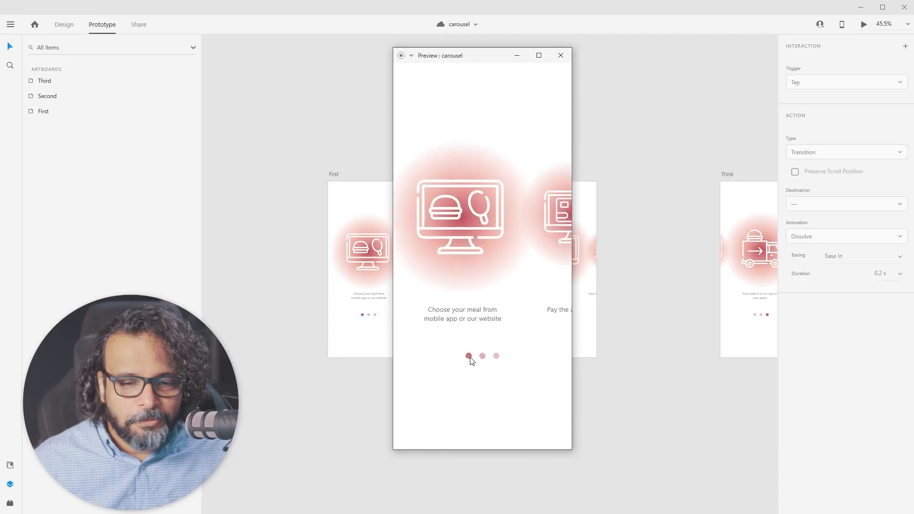
{"action": "left_click", "coordinate": [483, 358]}
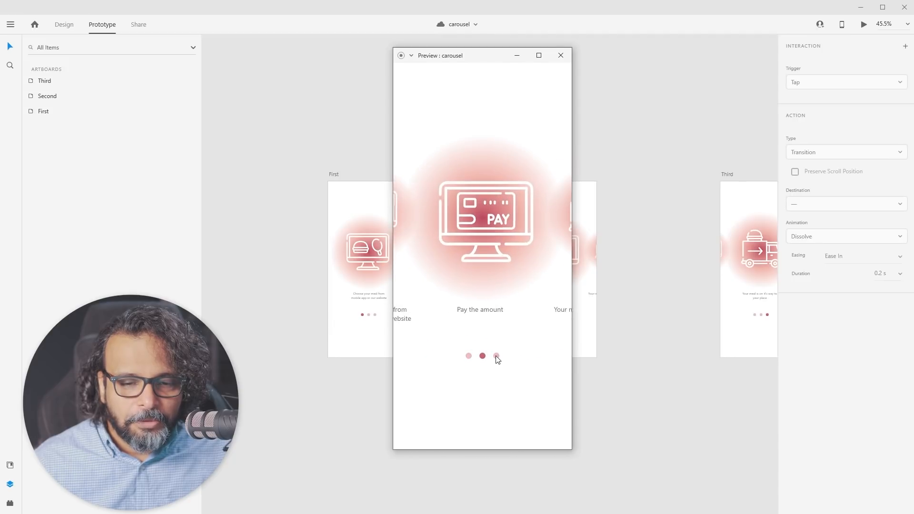
{"action": "left_click", "coordinate": [496, 357]}
{"action": "left_click", "coordinate": [482, 358]}
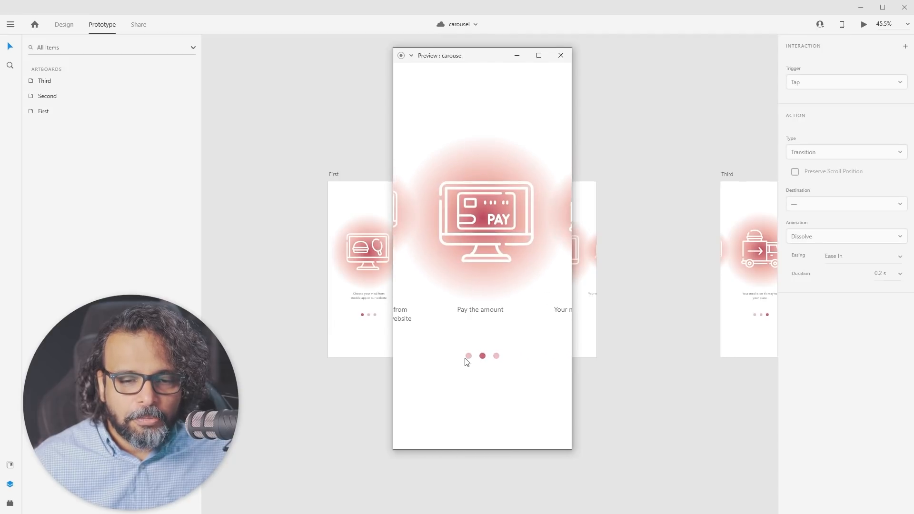
{"action": "left_click", "coordinate": [469, 357]}
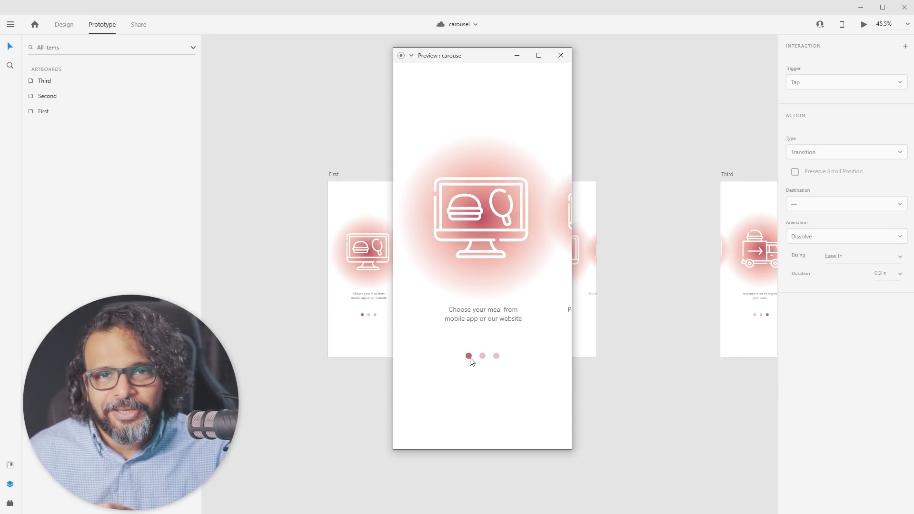
{"action": "left_click", "coordinate": [469, 358]}
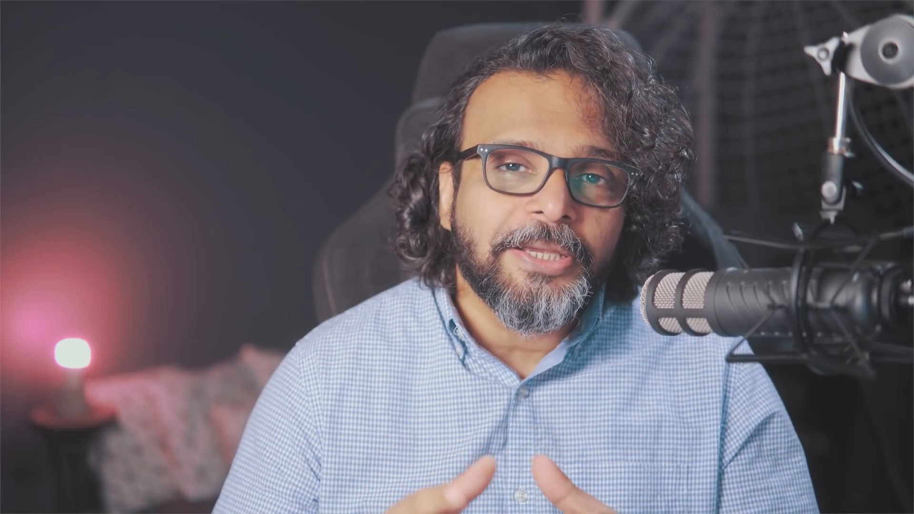